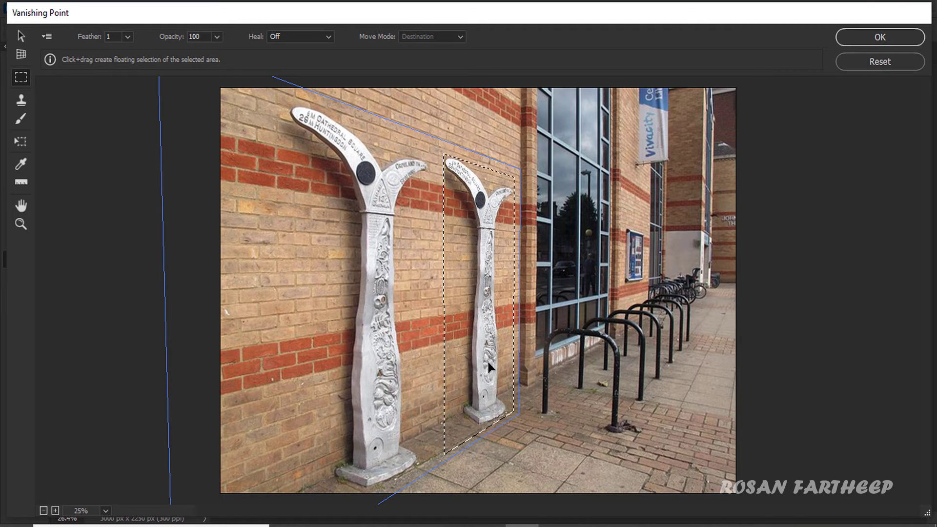
Step: Undo the second post's copy, select the blank wall section beside the post, and move that selection toward the original post
{"action": "key", "text": "ctrl+z"}
{"action": "key", "text": "ctrl+z"}
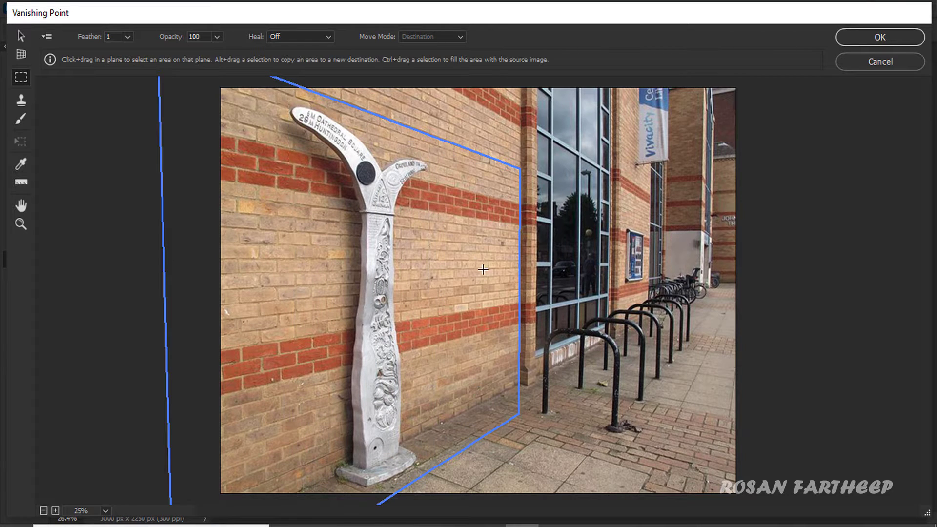
{"action": "left_click_drag", "start_coordinate": [436, 144], "coordinate": [486, 343]}
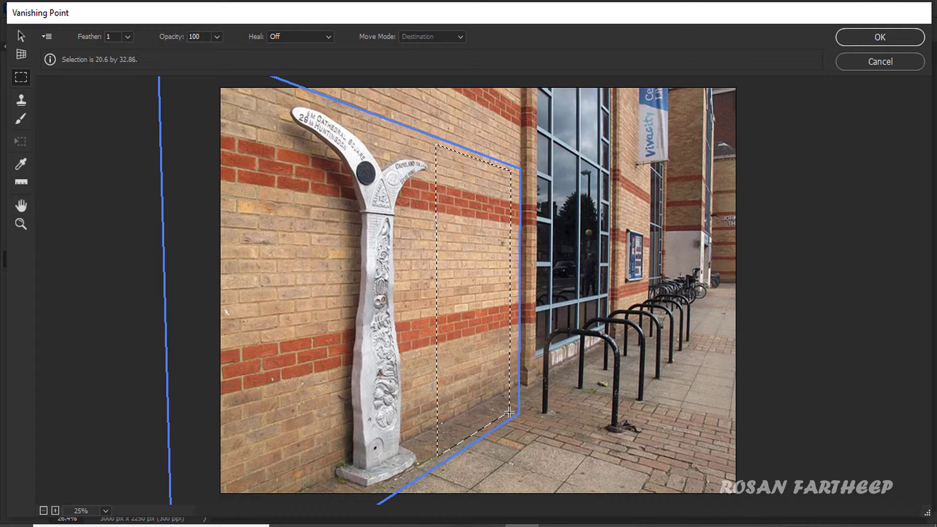
{"action": "left_click_drag", "start_coordinate": [516, 410], "coordinate": [515, 411]}
{"action": "left_click_drag", "start_coordinate": [473, 332], "coordinate": [357, 350]}
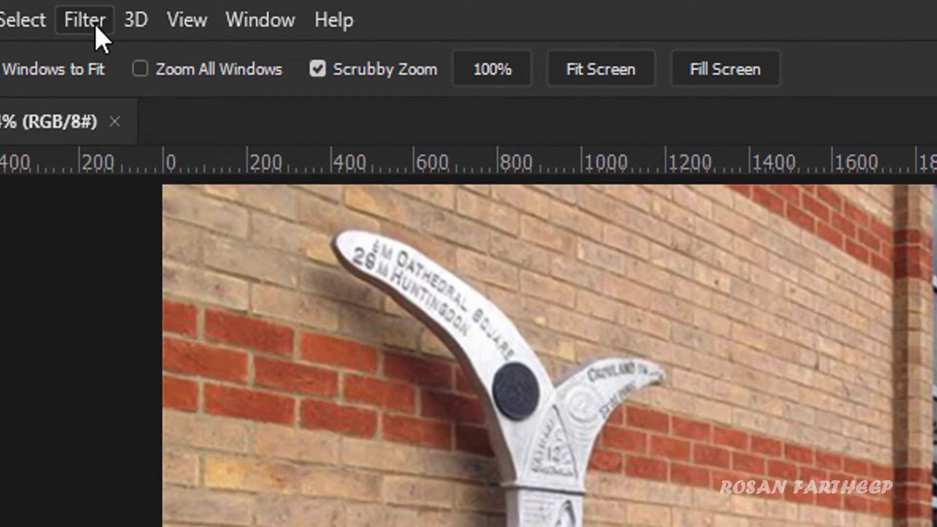
Step: Open the Vanishing Point filter and create a four-corner perspective plane over the brick wall around the post
{"action": "left_click", "coordinate": [96, 29]}
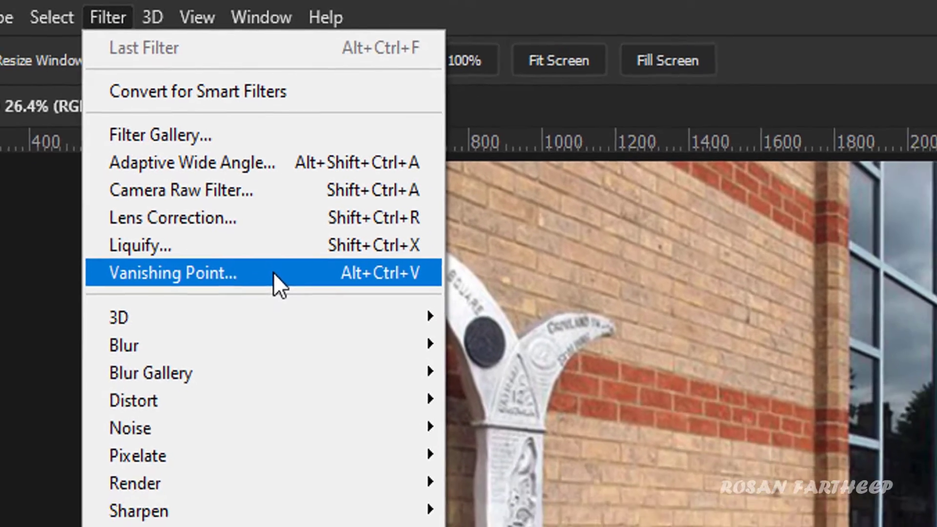
{"action": "left_click", "coordinate": [273, 273]}
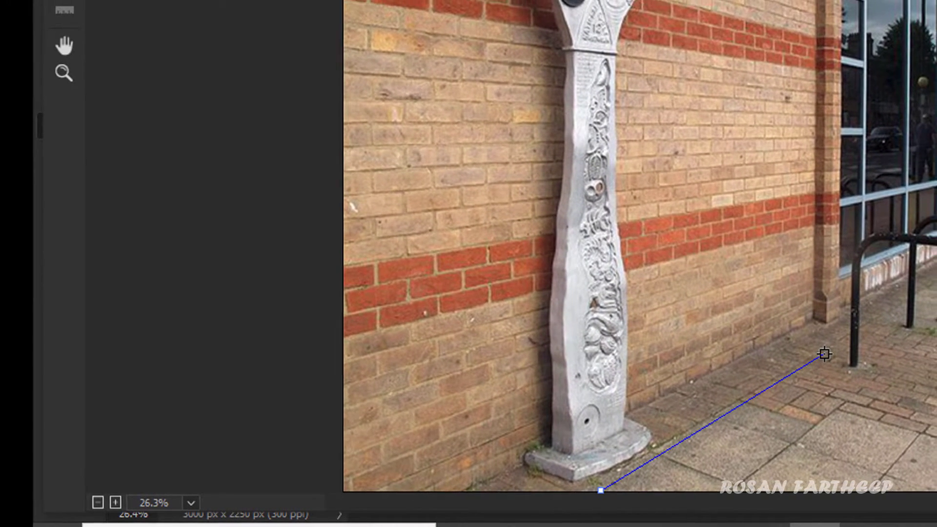
{"action": "left_click", "coordinate": [823, 354]}
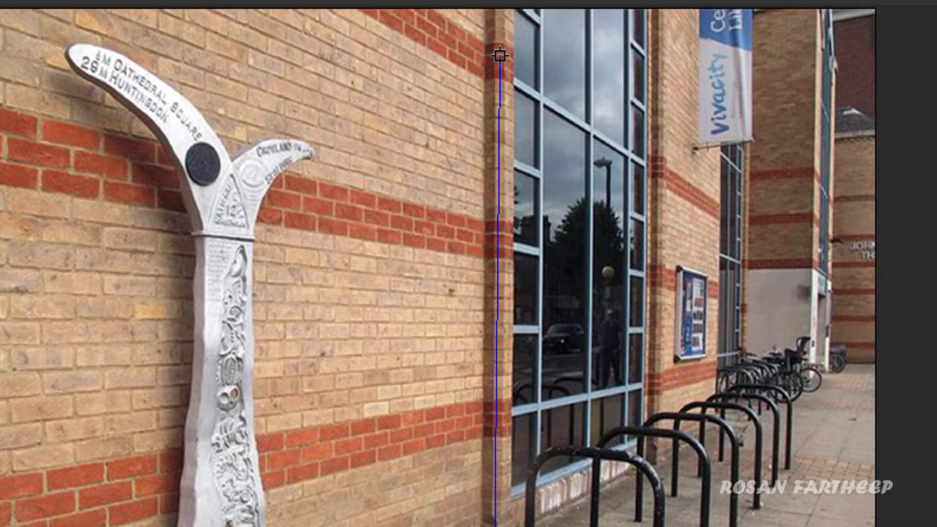
{"action": "left_click", "coordinate": [500, 59]}
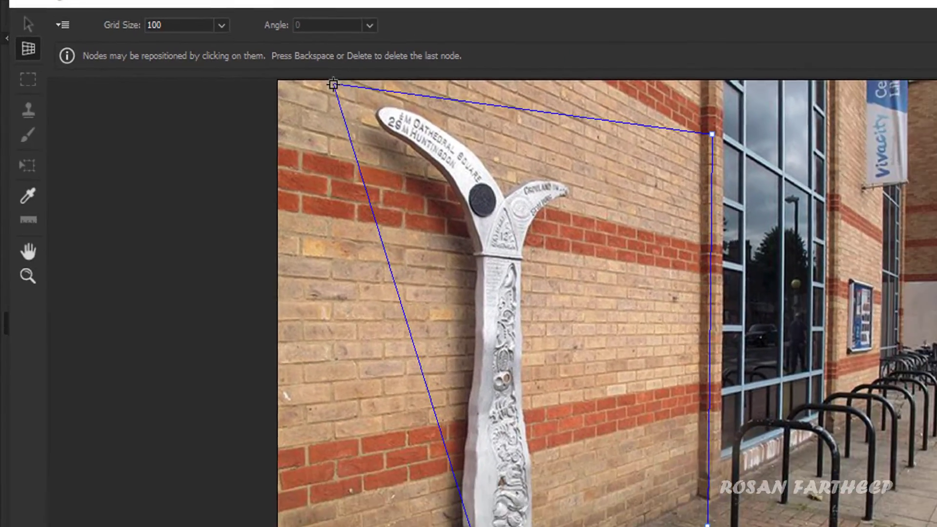
{"action": "left_click", "coordinate": [444, 88]}
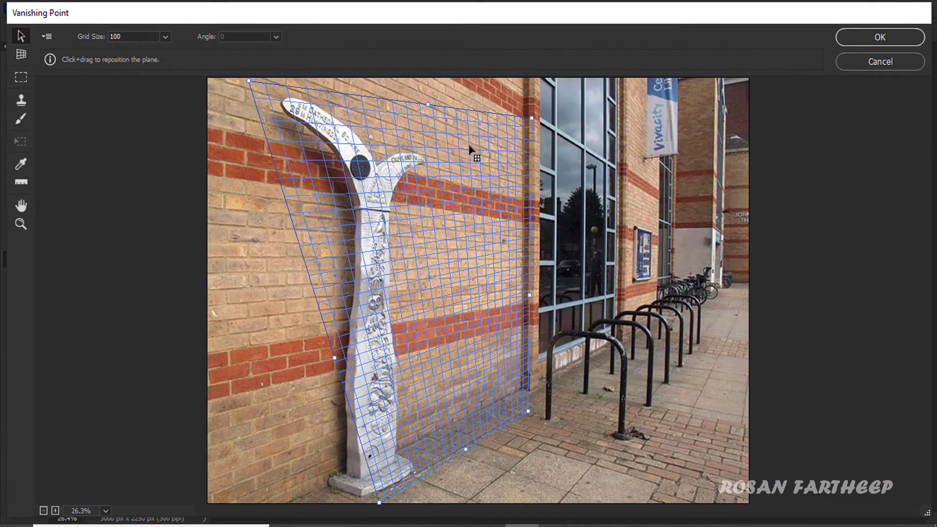
Step: Move the plane's upper and lower corners at the brick pillar inward so that side ends at the pillar's inner edge
{"action": "left_click", "coordinate": [21, 224]}
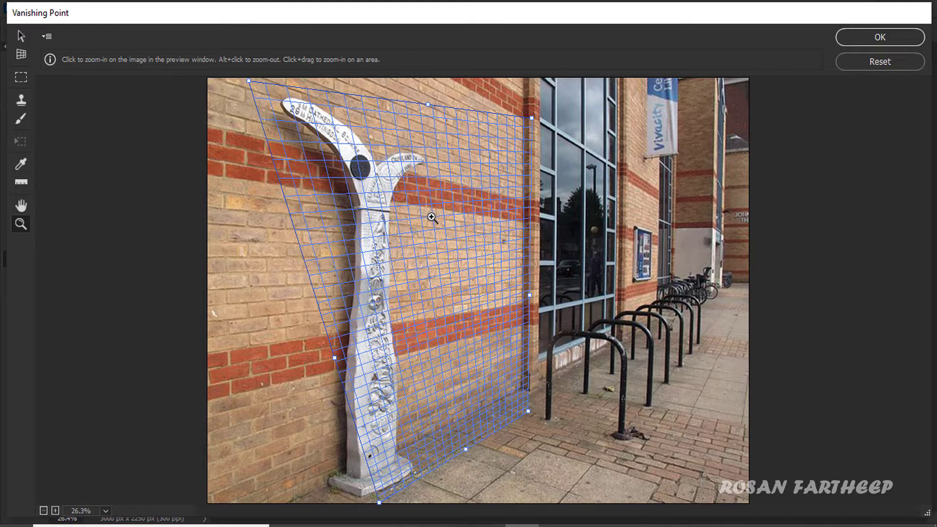
{"action": "left_click", "coordinate": [431, 218], "text": "alt"}
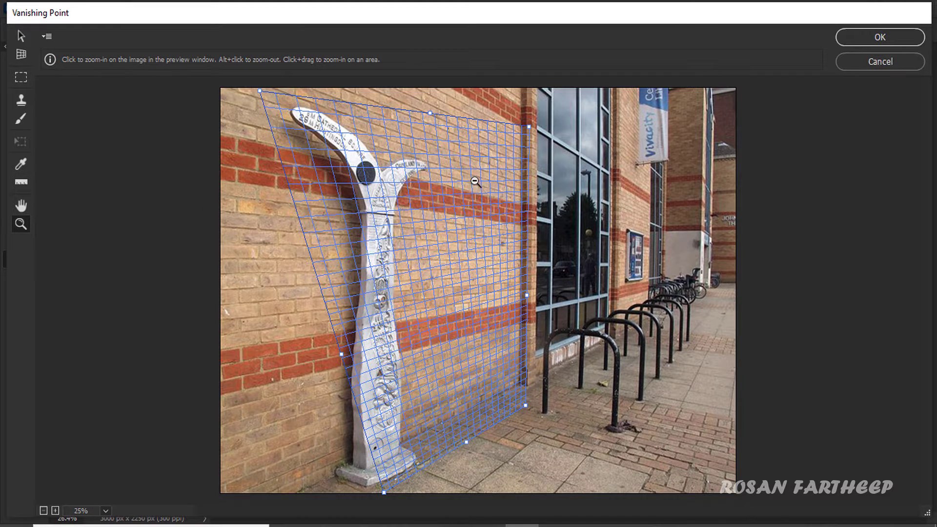
{"action": "left_click", "coordinate": [506, 115]}
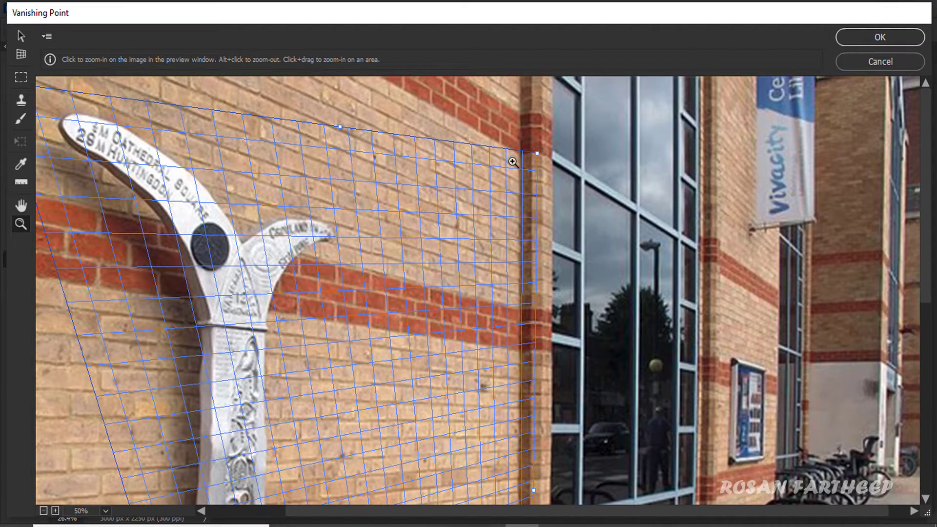
{"action": "left_click", "coordinate": [531, 162]}
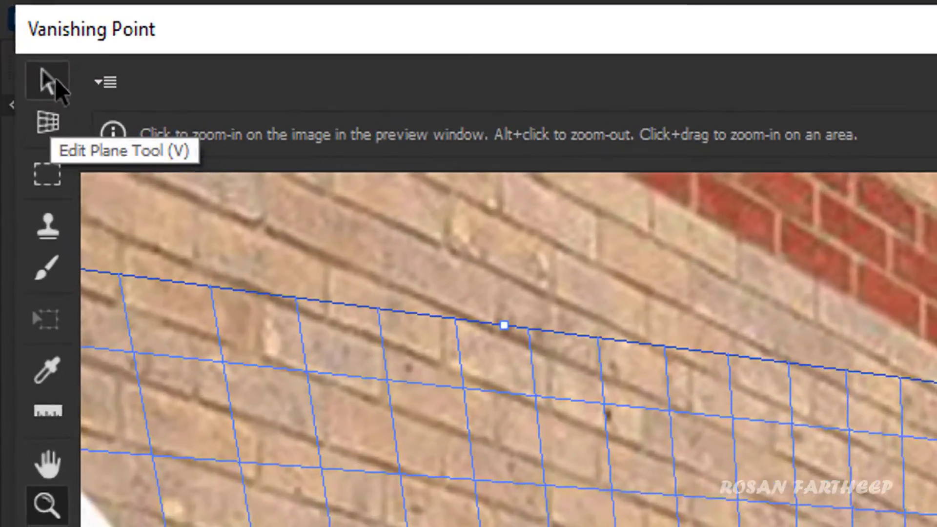
{"action": "left_click", "coordinate": [21, 36]}
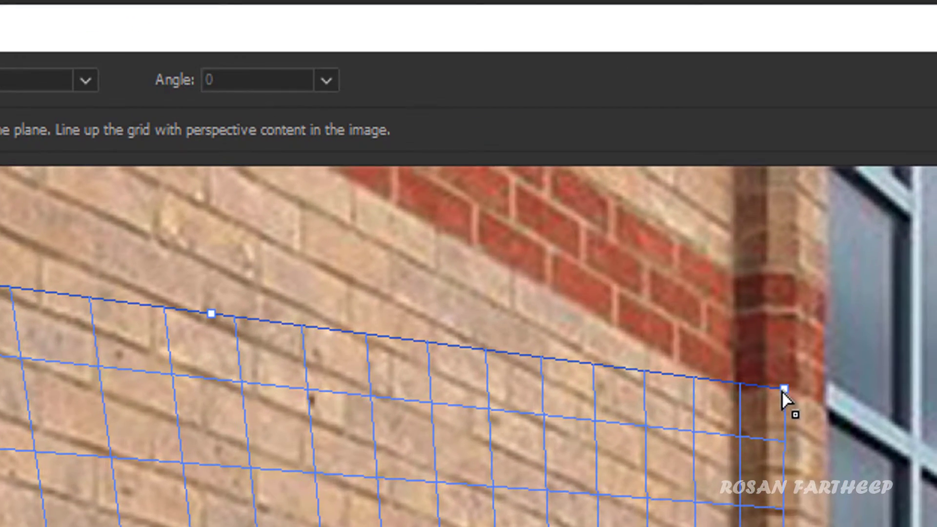
{"action": "left_click_drag", "start_coordinate": [908, 335], "coordinate": [885, 339]}
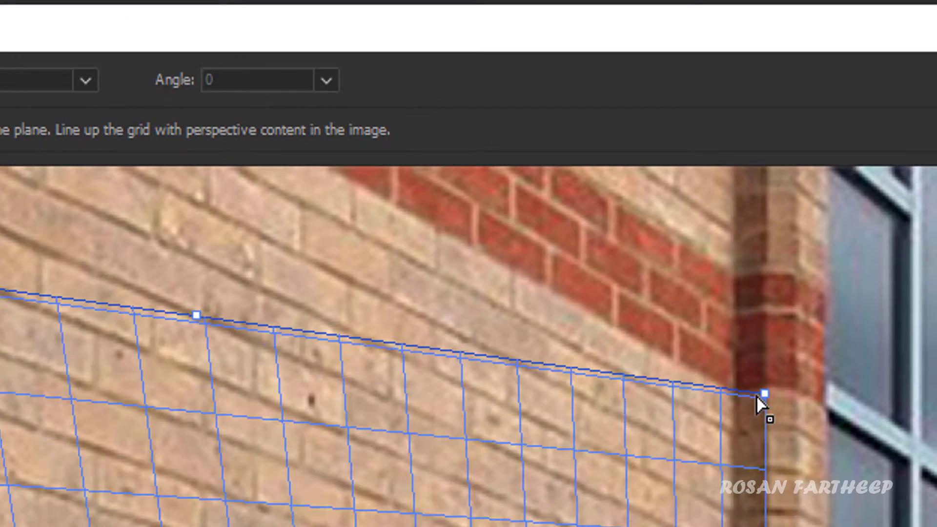
{"action": "left_click_drag", "start_coordinate": [756, 396], "coordinate": [731, 396]}
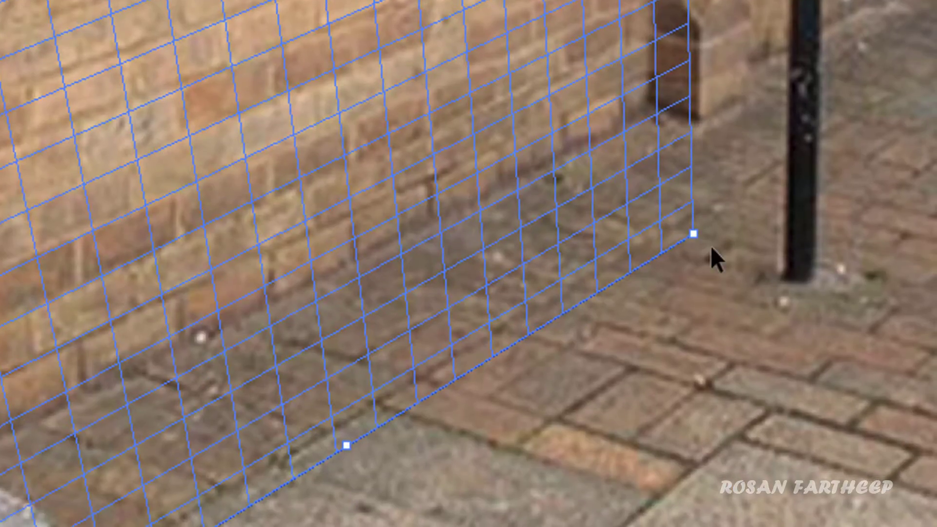
{"action": "left_click_drag", "start_coordinate": [690, 236], "coordinate": [655, 256]}
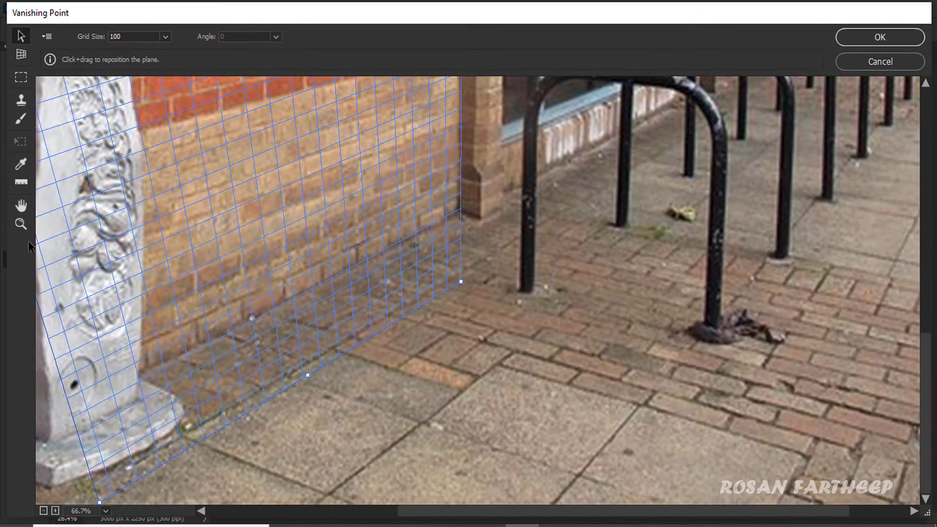
Step: Lower the plane's upper corner beside the pillar so the top edge follows the slope of the brick courses
{"action": "left_click", "coordinate": [22, 225]}
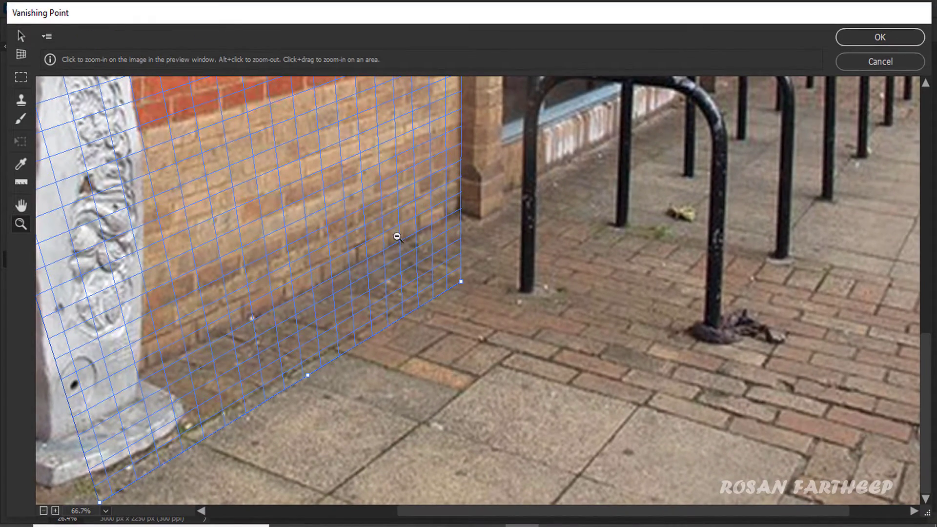
{"action": "key", "text": "h"}
{"action": "left_click_drag", "start_coordinate": [303, 178], "coordinate": [490, 348]}
{"action": "left_click_drag", "start_coordinate": [348, 158], "coordinate": [430, 242]}
{"action": "left_click_drag", "start_coordinate": [436, 154], "coordinate": [512, 294]}
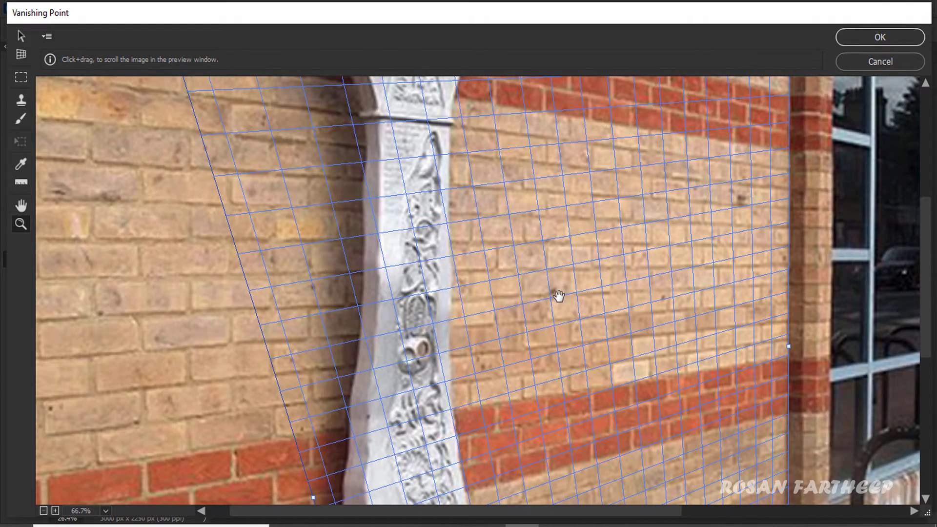
{"action": "scroll", "coordinate": [458, 240], "scroll_direction": "up", "scroll_amount": 6}
{"action": "key", "text": "space"}
{"action": "left_click_drag", "start_coordinate": [391, 183], "coordinate": [438, 263]}
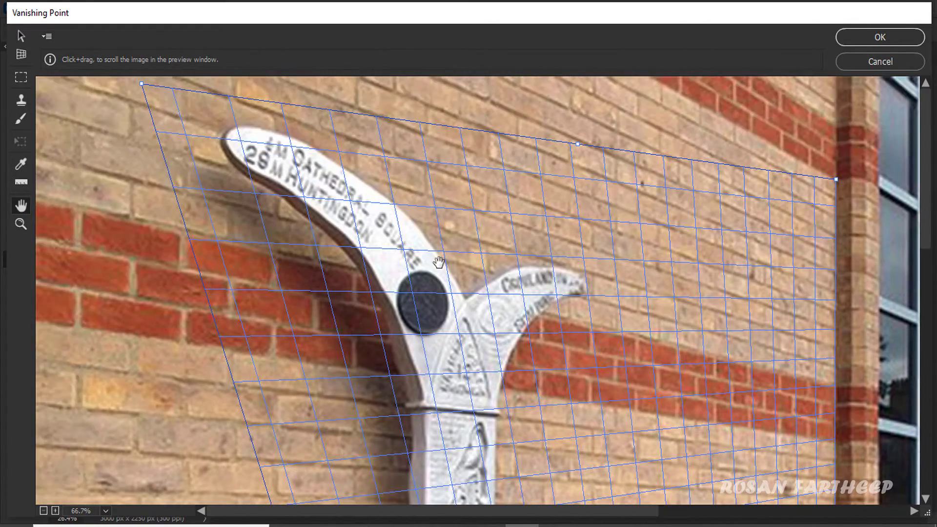
{"action": "key", "text": "z"}
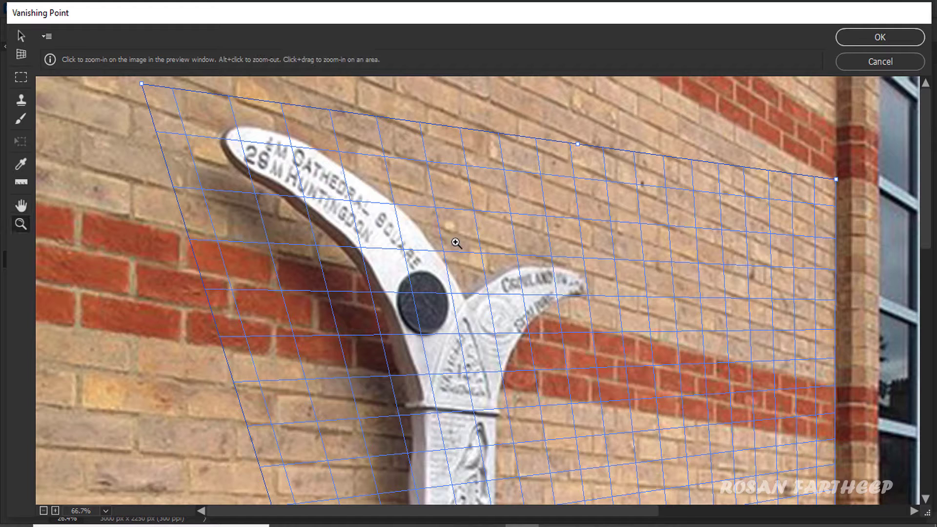
{"action": "left_click", "coordinate": [361, 255], "text": "alt"}
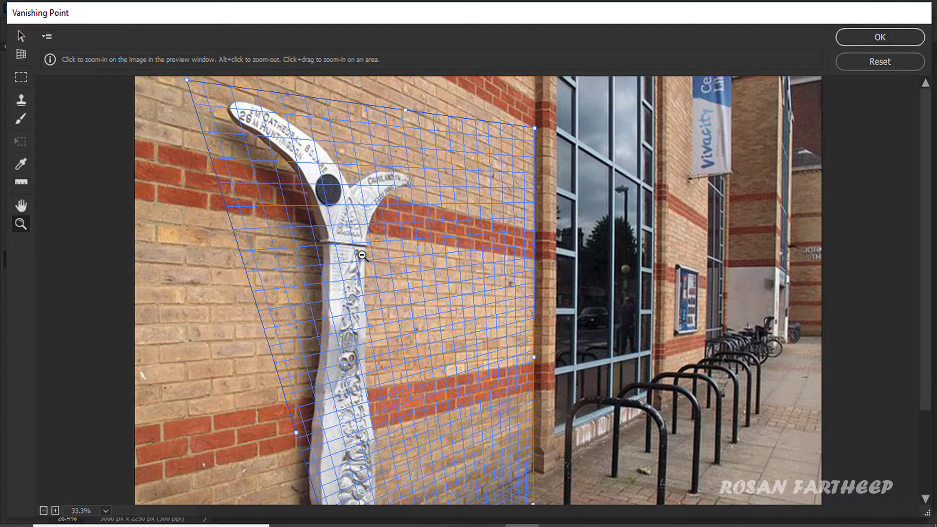
{"action": "left_click", "coordinate": [361, 255], "text": "alt"}
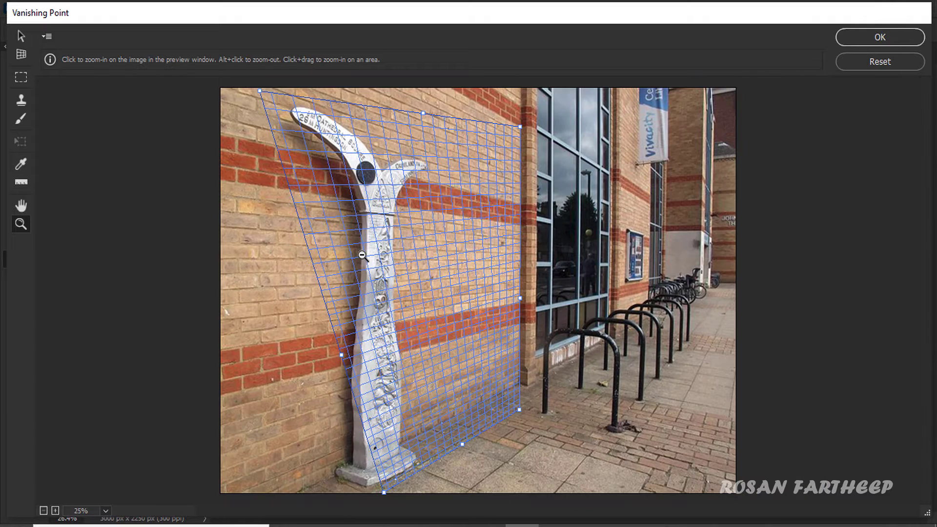
{"action": "left_click", "coordinate": [362, 255], "text": "alt"}
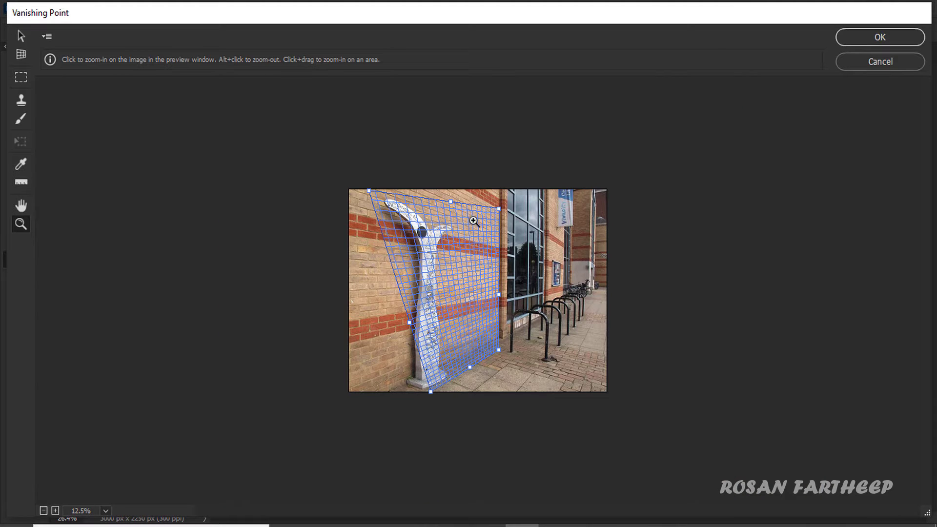
{"action": "left_click", "coordinate": [21, 36]}
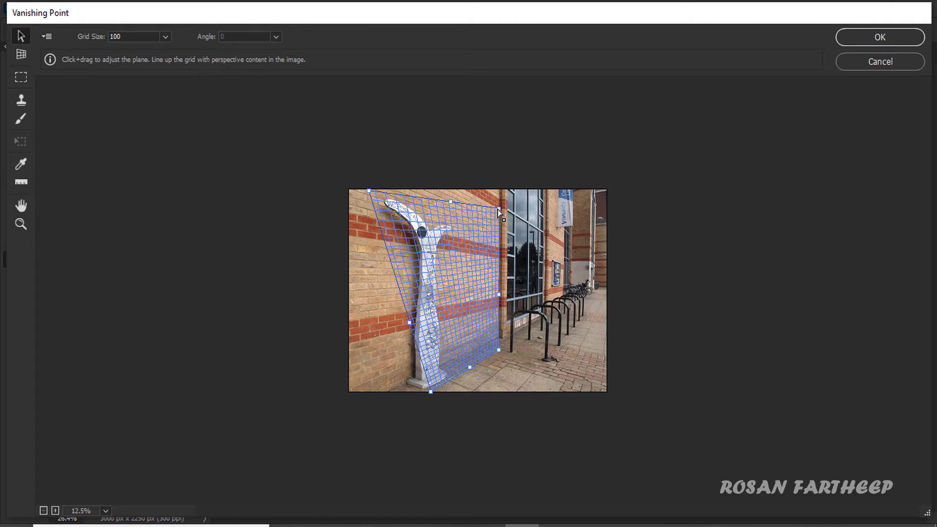
{"action": "left_click_drag", "start_coordinate": [497, 209], "coordinate": [499, 239]}
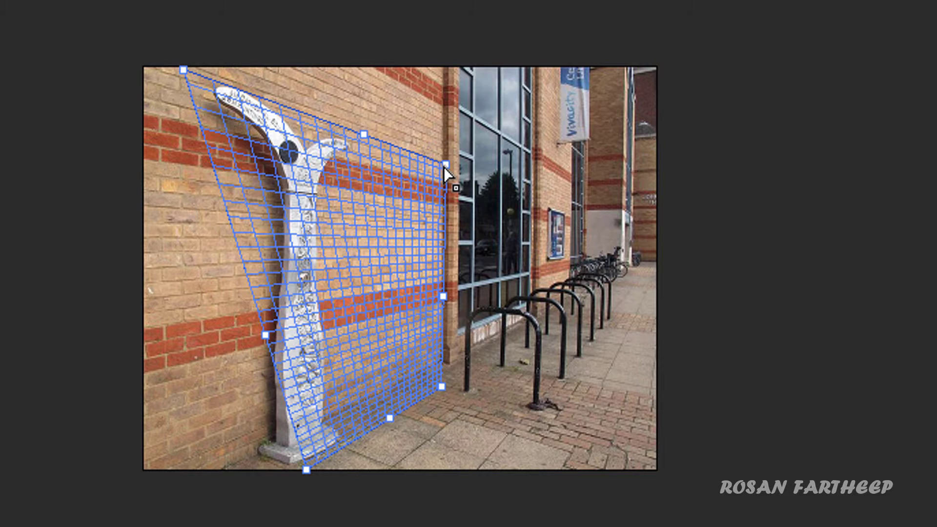
{"action": "left_click_drag", "start_coordinate": [443, 167], "coordinate": [444, 157]}
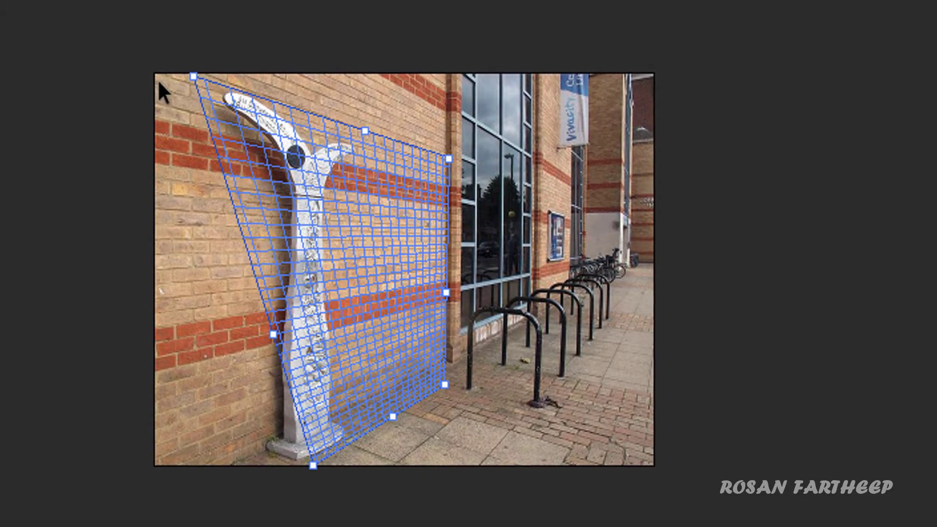
Step: Extend the plane's two corners on the post's side beyond the photo, aligning that side vertically with the photo's left edge
{"action": "mouse_move", "coordinate": [203, 80]}
{"action": "left_mouse_down"}
{"action": "mouse_move", "coordinate": [174, 83]}
{"action": "mouse_move", "coordinate": [203, 96]}
{"action": "left_mouse_up"}
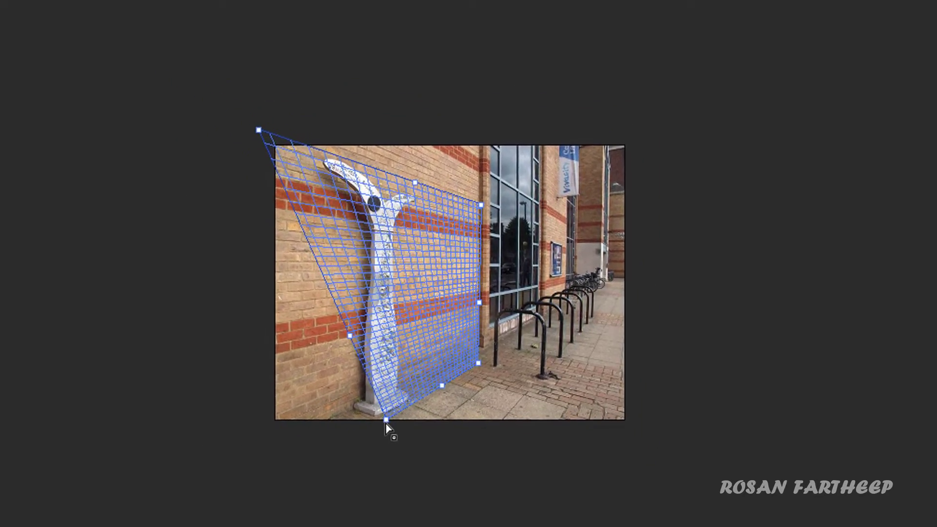
{"action": "left_click_drag", "start_coordinate": [384, 423], "coordinate": [352, 449]}
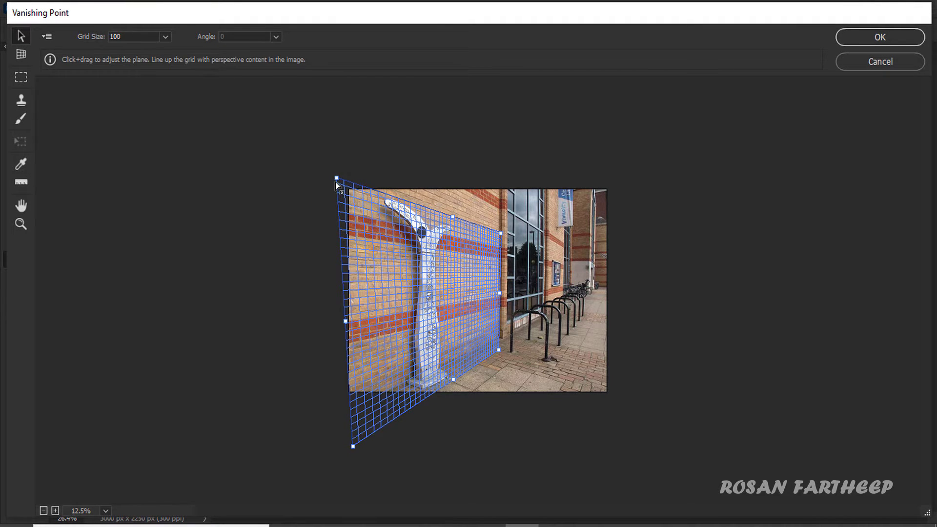
{"action": "left_click_drag", "start_coordinate": [336, 178], "coordinate": [349, 180]}
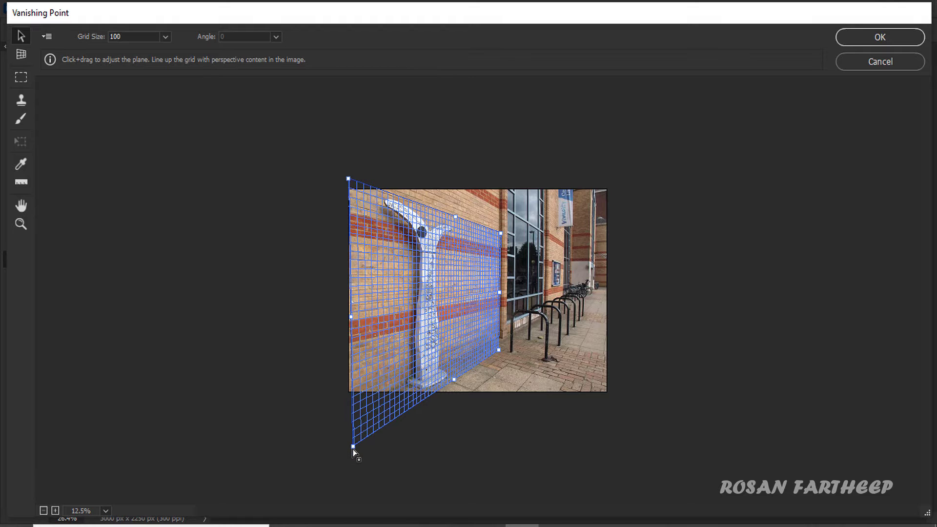
{"action": "left_click_drag", "start_coordinate": [352, 447], "coordinate": [349, 446]}
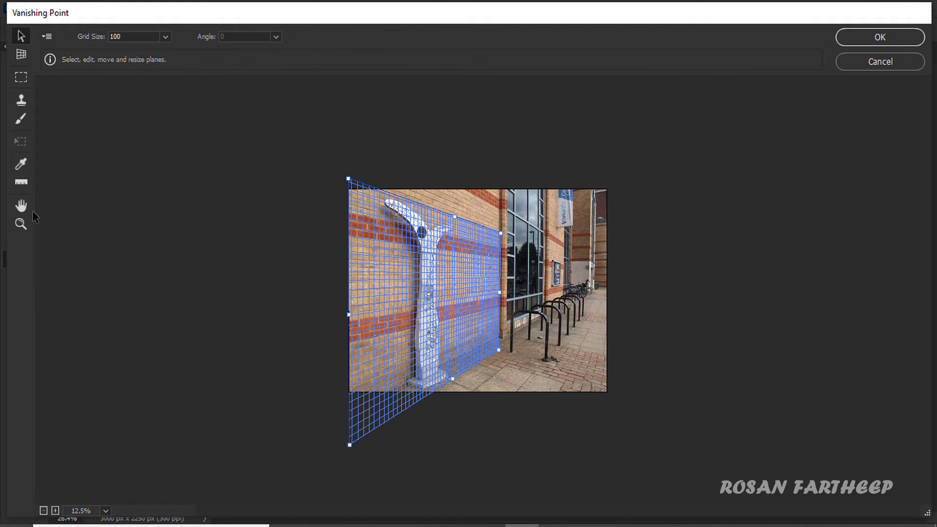
Step: Fine-tune the plane's upper corner beside the pillar to sit at the pillar's inner edge along the brick lines
{"action": "left_click", "coordinate": [21, 224]}
{"action": "left_click", "coordinate": [438, 218]}
{"action": "key", "text": "v"}
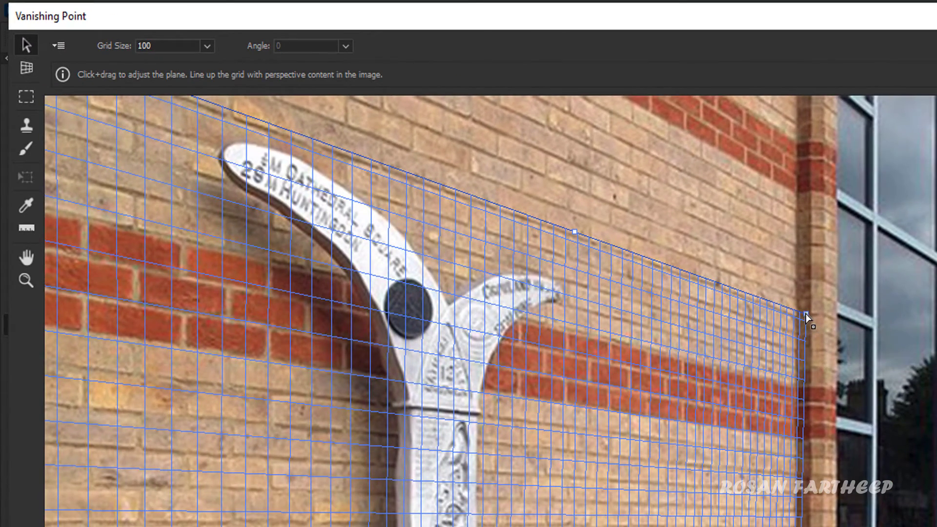
{"action": "left_click_drag", "start_coordinate": [806, 316], "coordinate": [798, 318]}
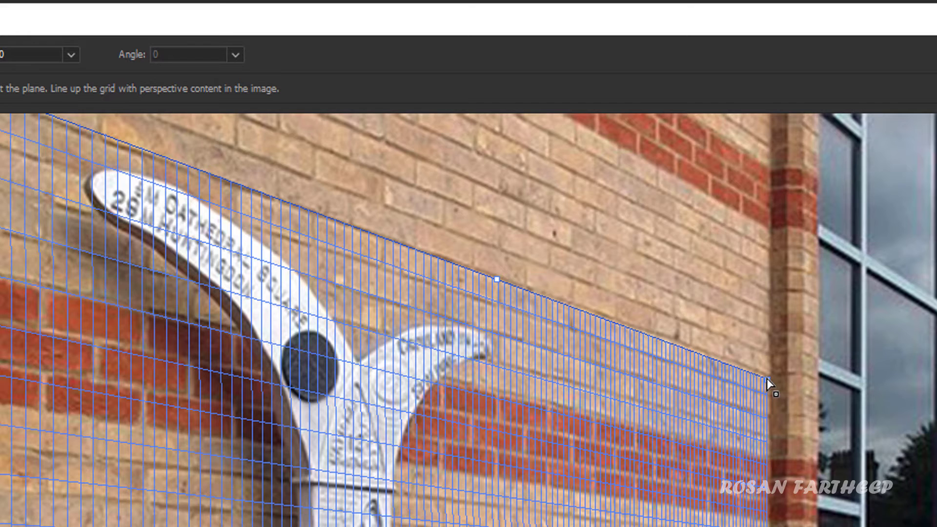
{"action": "left_click_drag", "start_coordinate": [767, 378], "coordinate": [771, 377]}
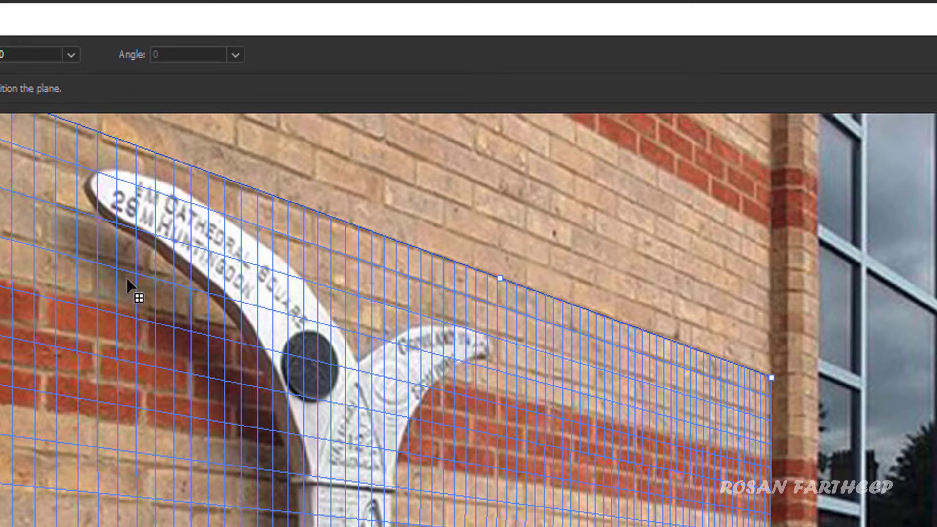
{"action": "key", "text": "z"}
{"action": "left_click", "coordinate": [6, 256], "text": "alt"}
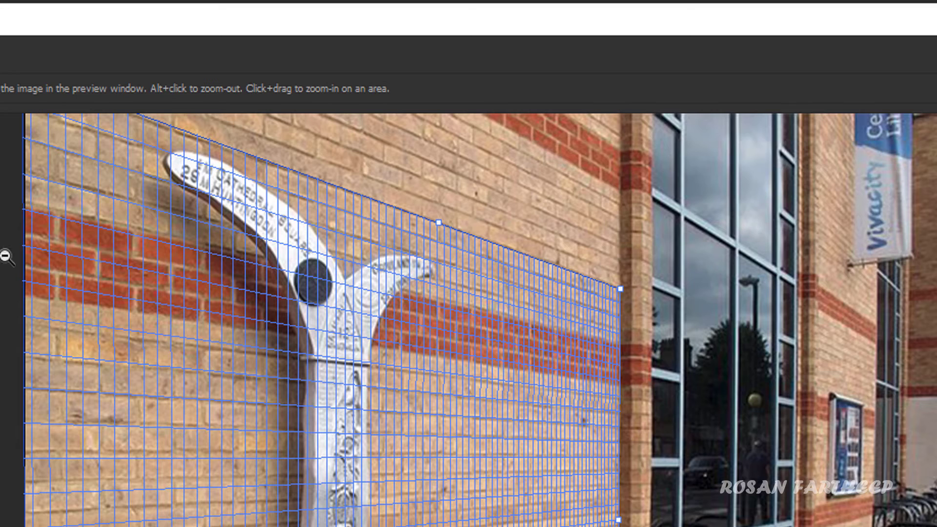
{"action": "left_click", "coordinate": [137, 211], "text": "alt"}
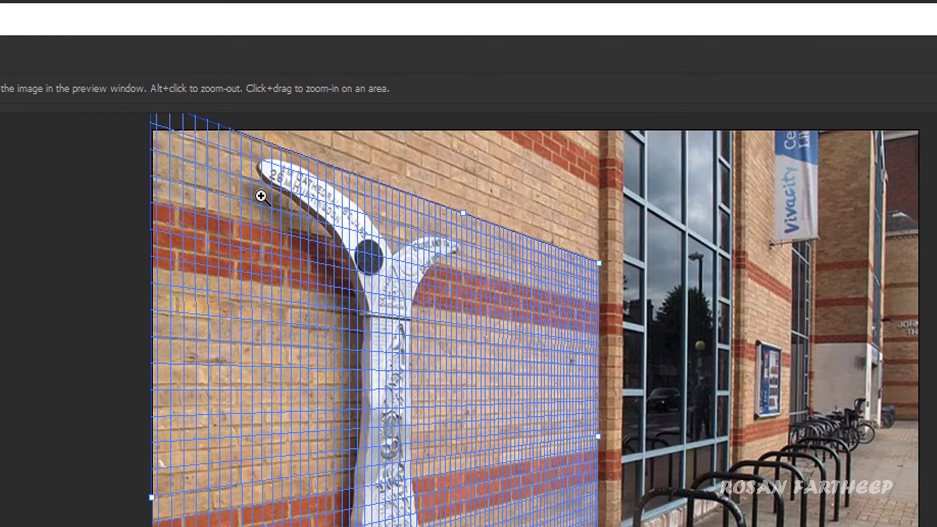
Step: Fine-tune the plane's upper corner beyond the photo's left edge so the top edge follows the brick courses
{"action": "left_click", "coordinate": [260, 218], "text": "alt"}
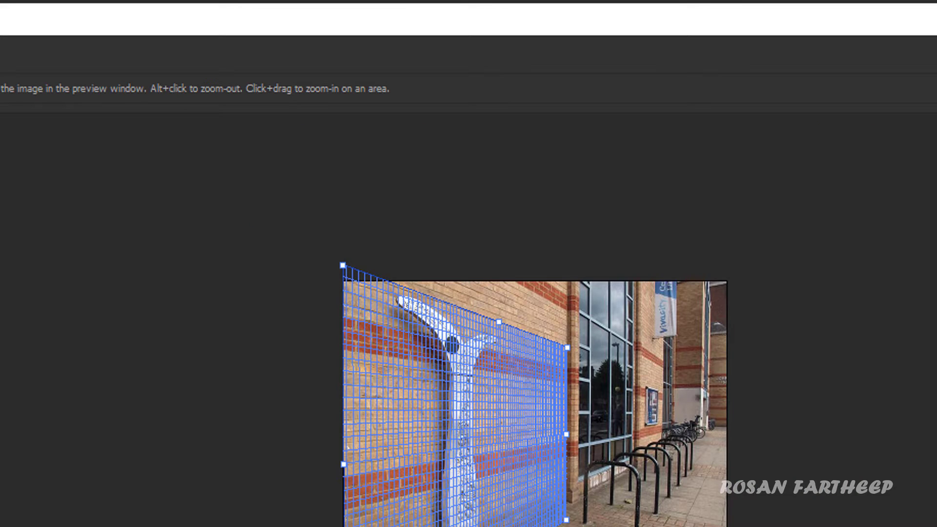
{"action": "key", "text": "v"}
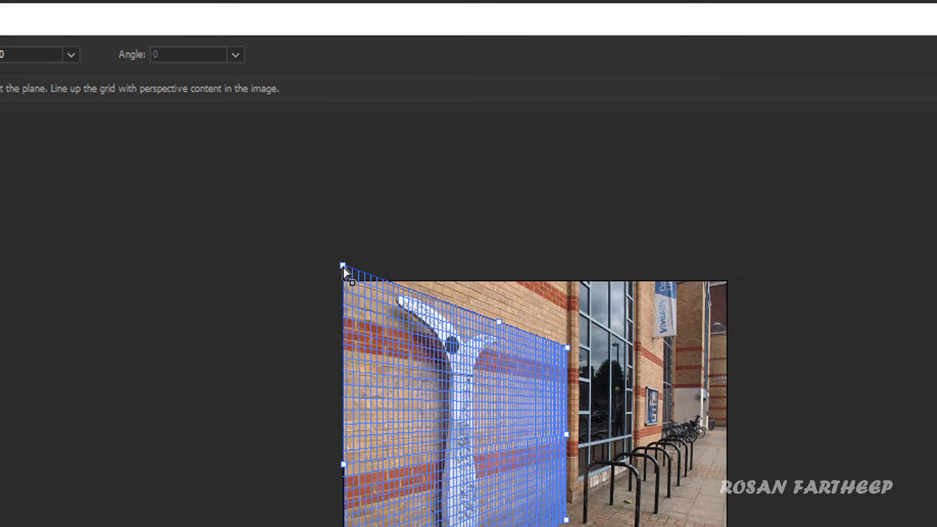
{"action": "left_click_drag", "start_coordinate": [342, 266], "coordinate": [343, 270]}
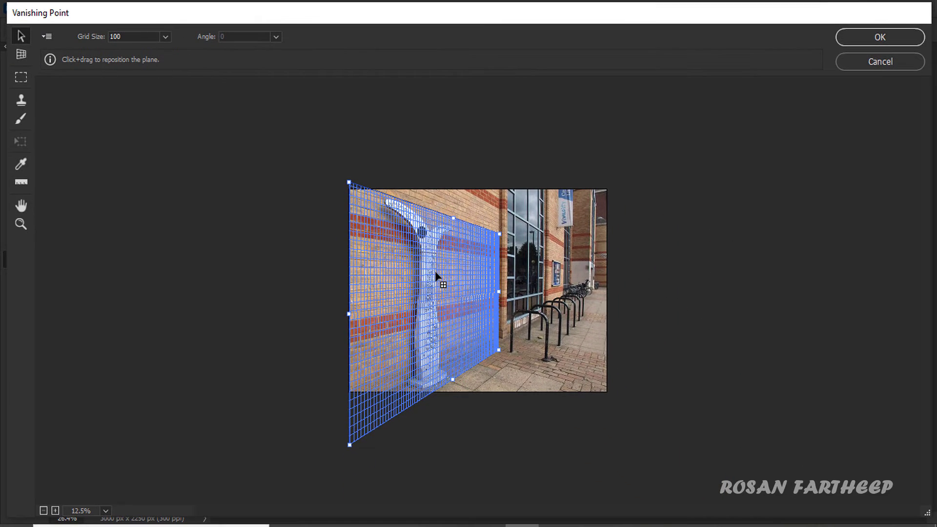
Step: Raise the plane's top edge slightly above the post's arms and nudge its lower corner beside the pillar down onto the pavement
{"action": "left_click", "coordinate": [21, 223]}
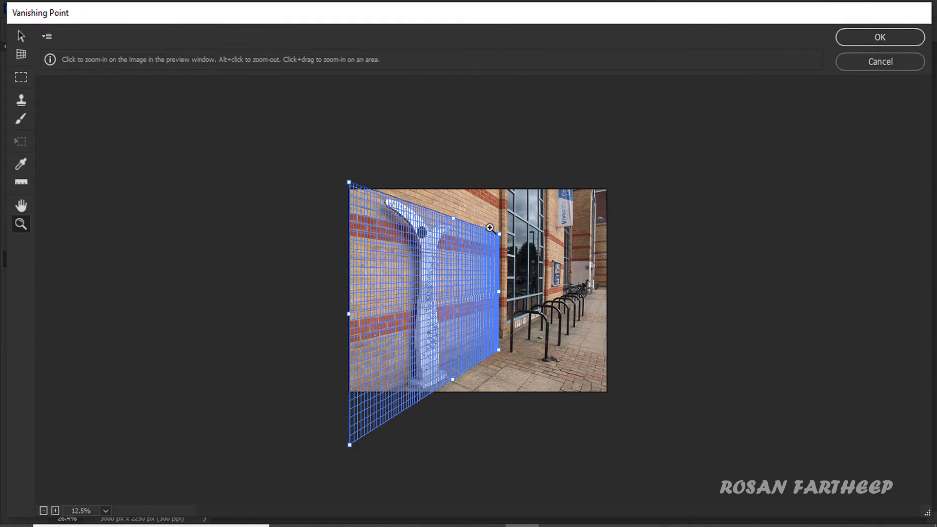
{"action": "left_click", "coordinate": [439, 216]}
{"action": "left_click", "coordinate": [445, 141]}
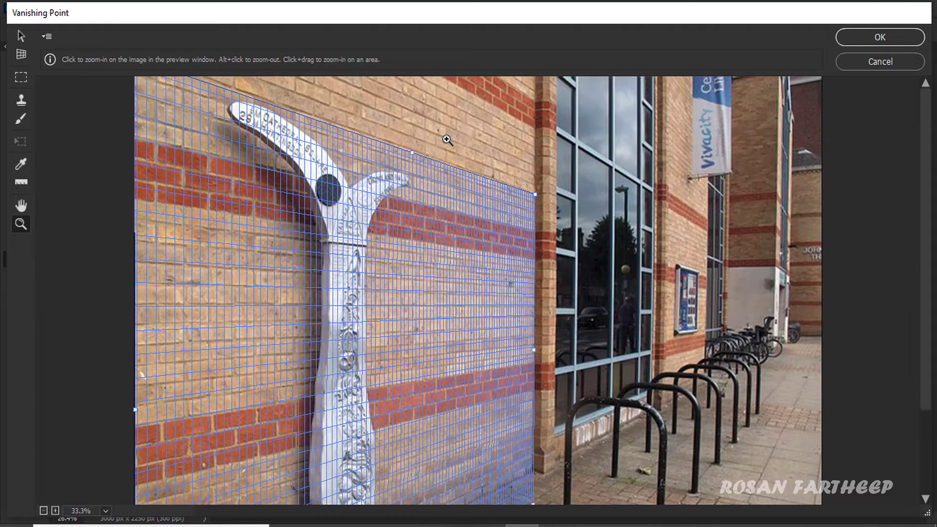
{"action": "left_click", "coordinate": [444, 139]}
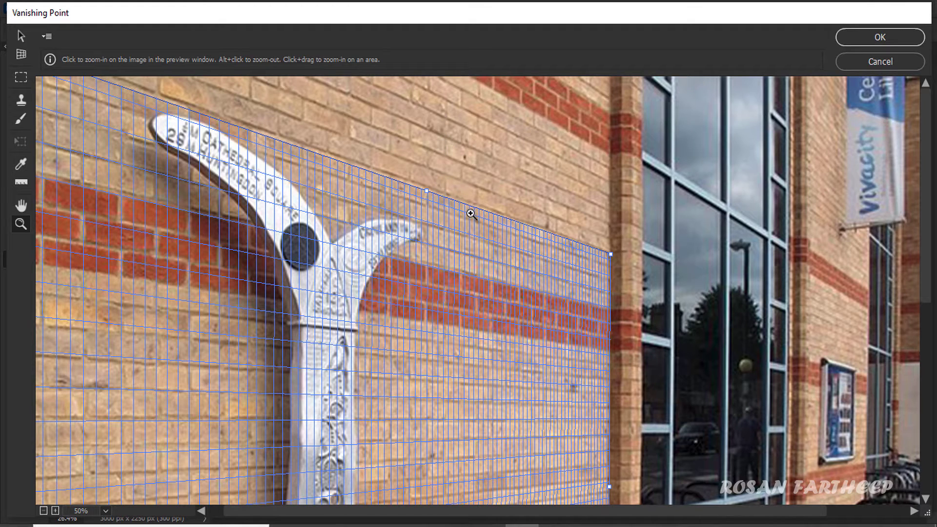
{"action": "left_click", "coordinate": [21, 37]}
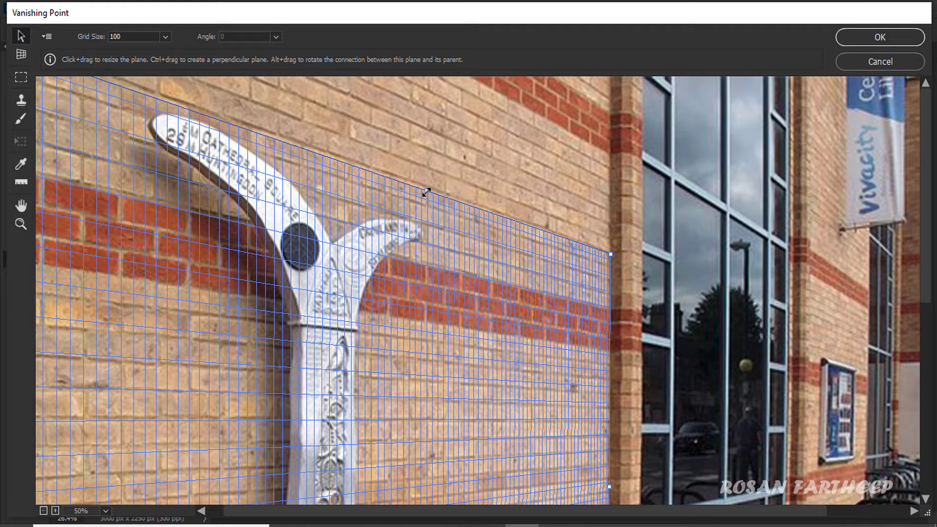
{"action": "left_click_drag", "start_coordinate": [426, 192], "coordinate": [428, 188]}
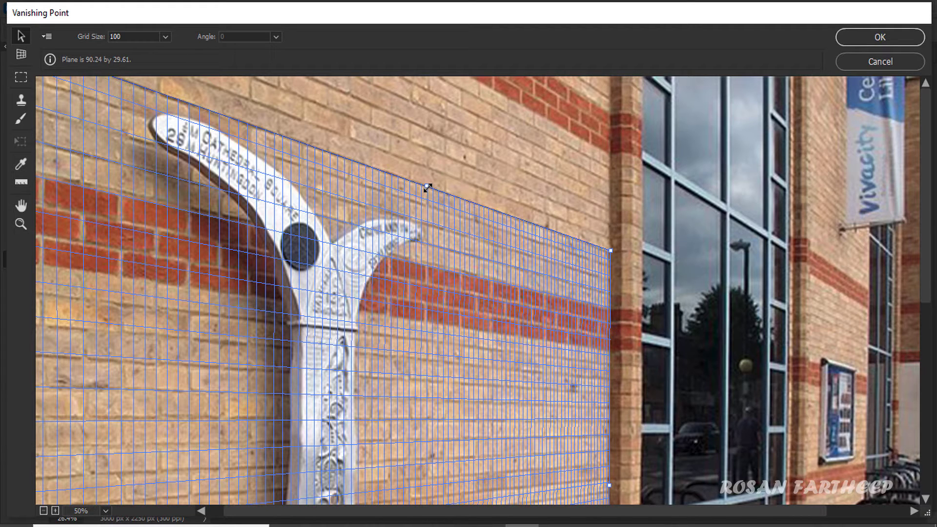
{"action": "scroll", "coordinate": [595, 272], "scroll_direction": "down", "scroll_amount": 5}
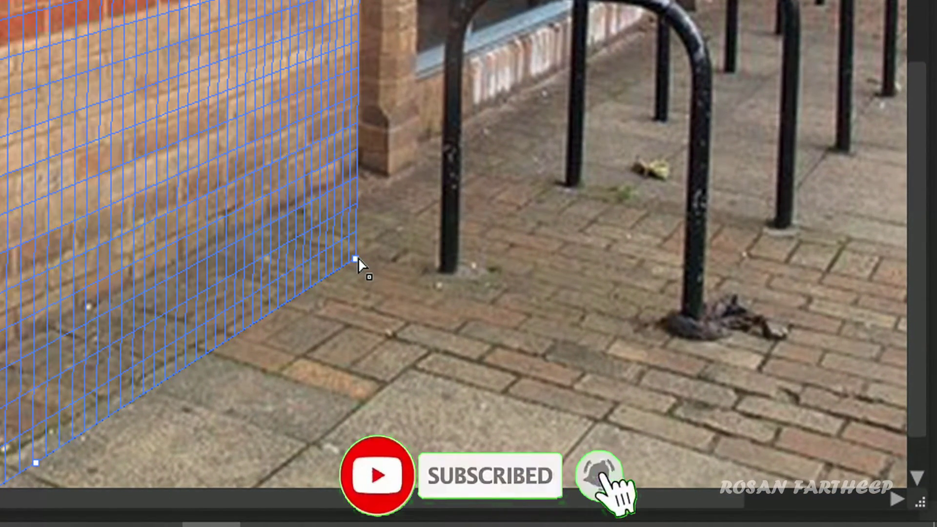
{"action": "left_click_drag", "start_coordinate": [358, 259], "coordinate": [360, 261]}
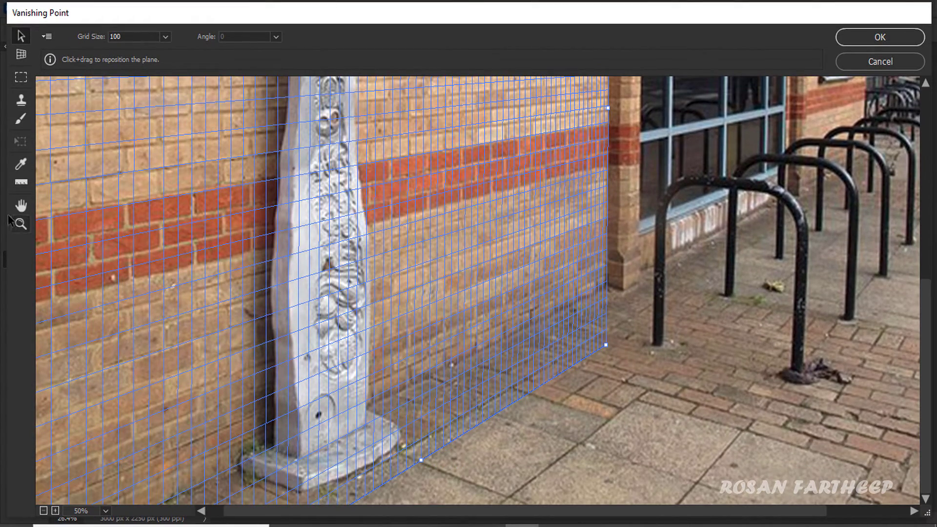
Step: Nudge the plane's lower corner below the photo slightly outward so that side lines up with the photo's left edge
{"action": "left_click", "coordinate": [20, 223]}
{"action": "left_click", "coordinate": [317, 349], "text": "alt"}
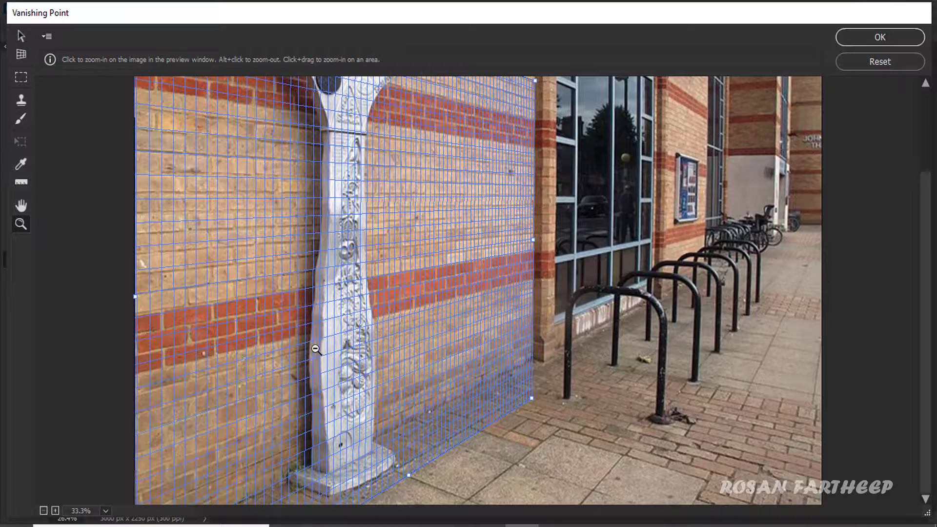
{"action": "left_click", "coordinate": [312, 350], "text": "alt"}
{"action": "left_click", "coordinate": [310, 349], "text": "alt"}
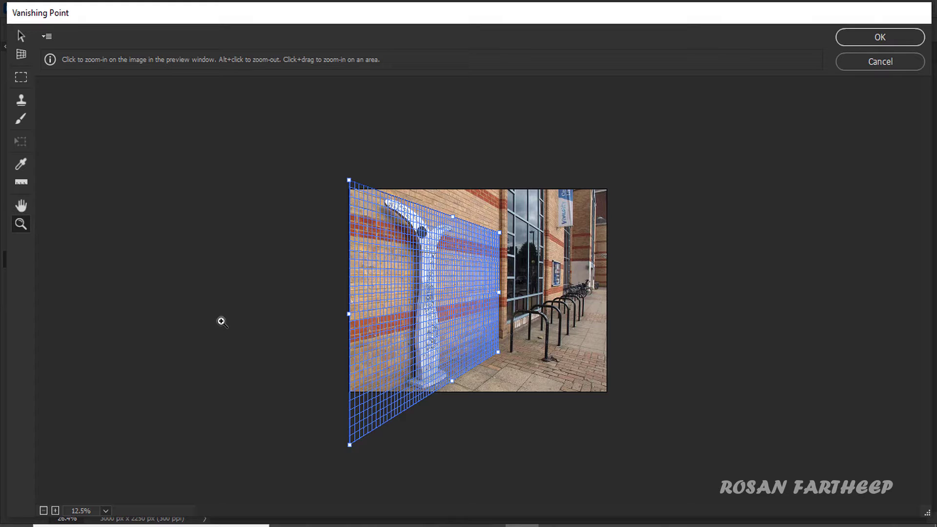
{"action": "key", "text": "v"}
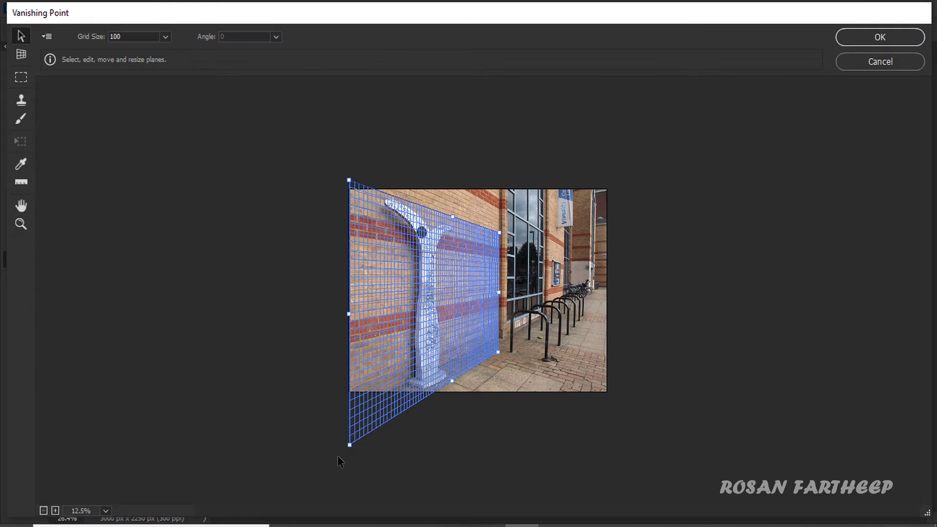
{"action": "left_click_drag", "start_coordinate": [350, 447], "coordinate": [349, 447]}
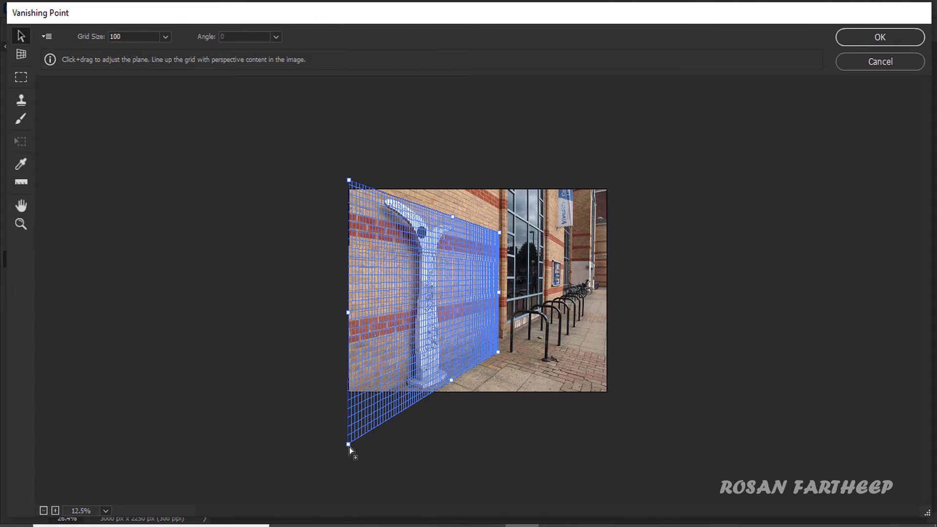
Step: Examine the grid's alignment with the wall from the post's base up through the brick bands to the plane's top edge
{"action": "left_click", "coordinate": [21, 224]}
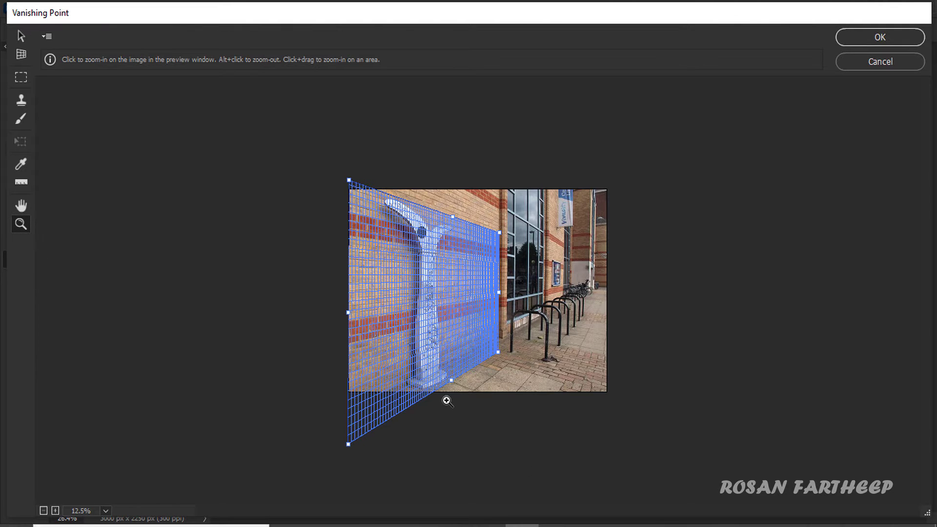
{"action": "left_click", "coordinate": [442, 396]}
{"action": "left_click", "coordinate": [433, 463]}
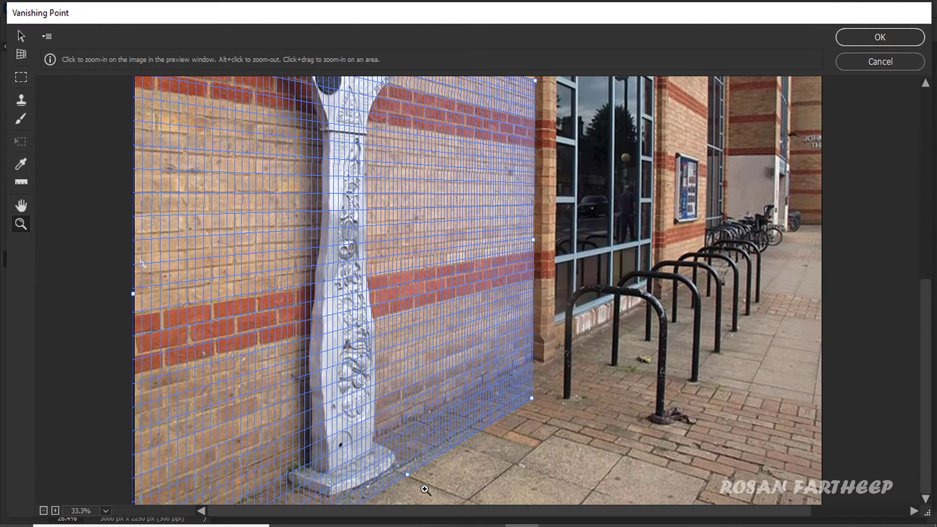
{"action": "left_click", "coordinate": [393, 482]}
{"action": "left_click", "coordinate": [566, 438]}
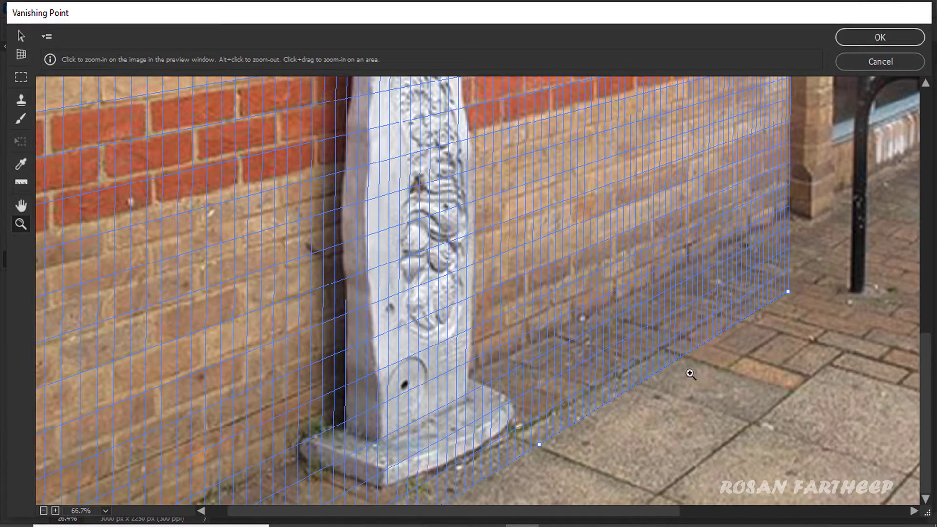
{"action": "scroll", "coordinate": [736, 299], "scroll_direction": "up", "scroll_amount": 10}
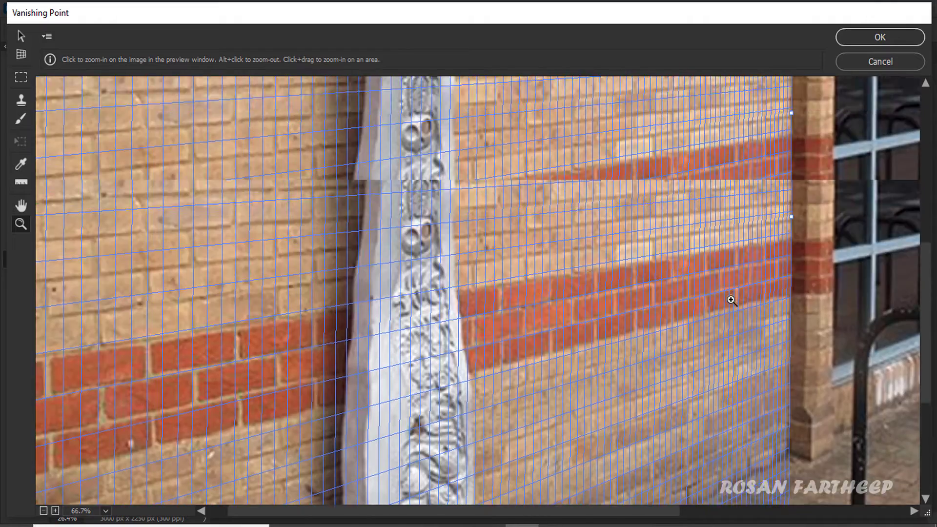
{"action": "scroll", "coordinate": [558, 247], "scroll_direction": "up", "scroll_amount": 4}
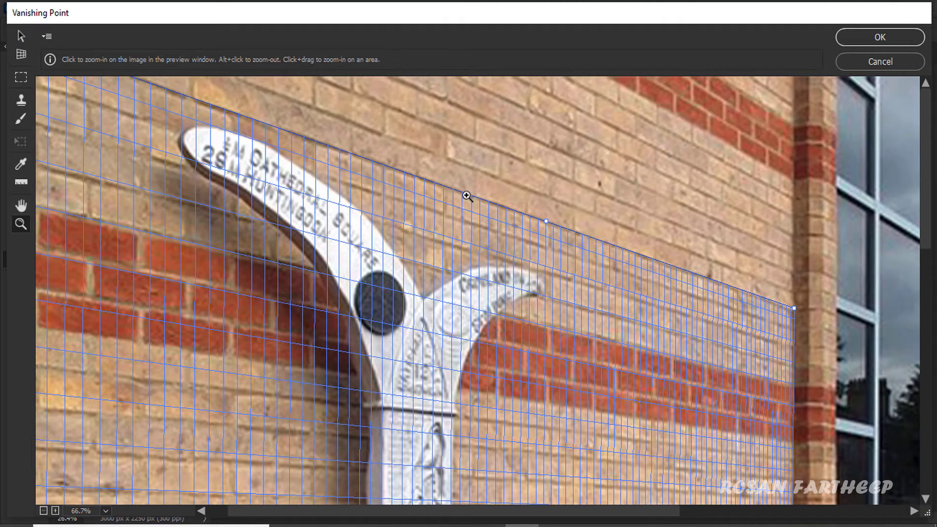
{"action": "left_click", "coordinate": [380, 268], "text": "alt"}
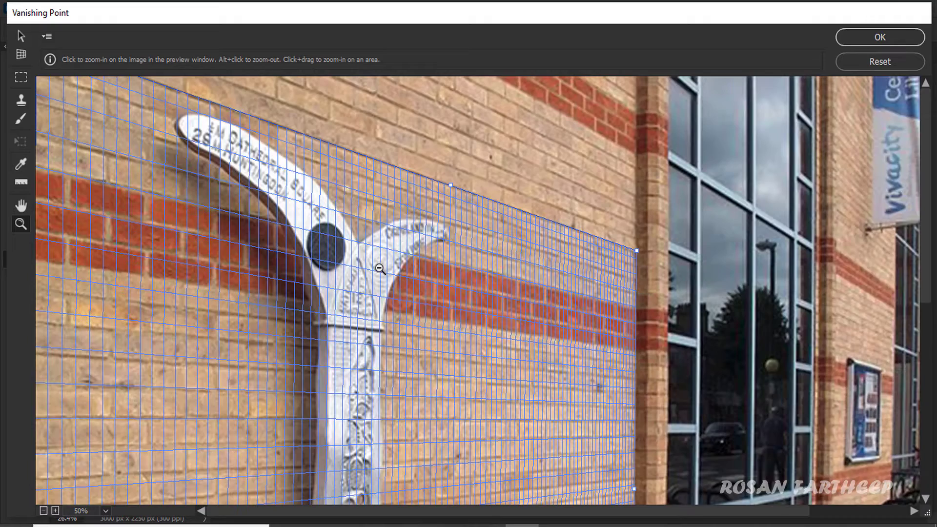
{"action": "left_click", "coordinate": [380, 267], "text": "alt"}
{"action": "left_click", "coordinate": [379, 267], "text": "alt"}
{"action": "left_click", "coordinate": [380, 267], "text": "alt"}
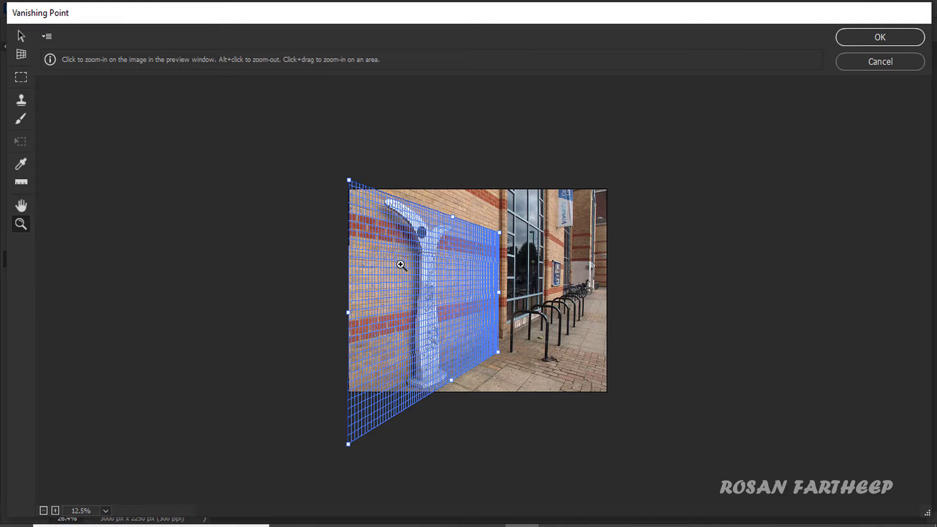
{"action": "left_click", "coordinate": [421, 277]}
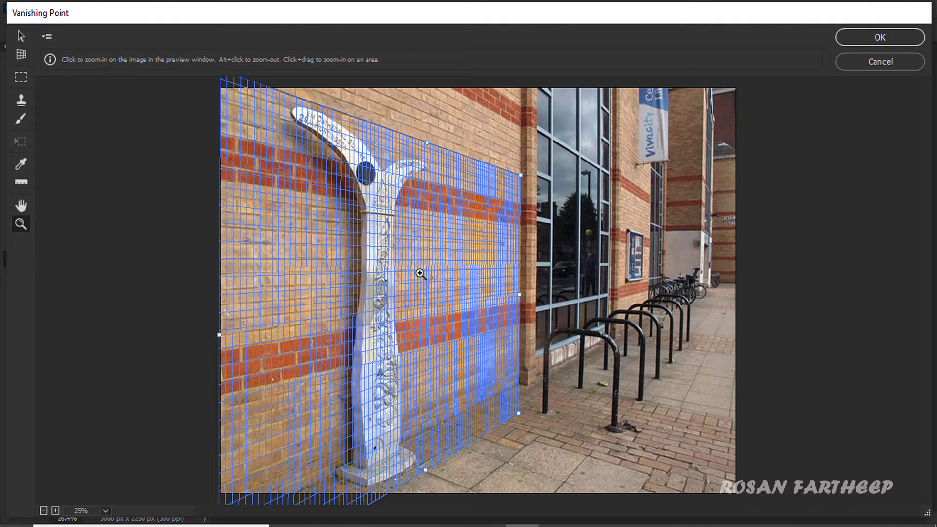
Step: Select the whole post on the plane with the Marquee tool, place a copy of it beside the pillar, and deselect
{"action": "left_click", "coordinate": [21, 78]}
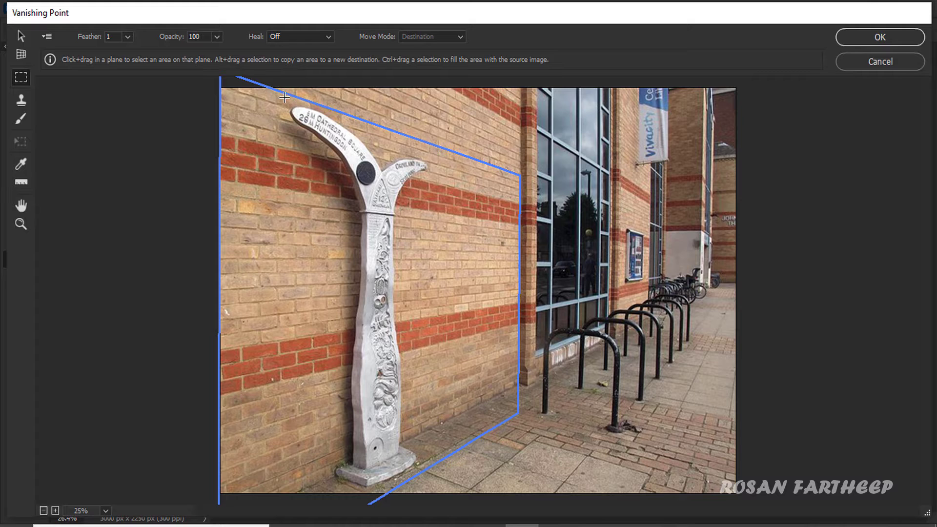
{"action": "left_click_drag", "start_coordinate": [285, 98], "coordinate": [428, 464]}
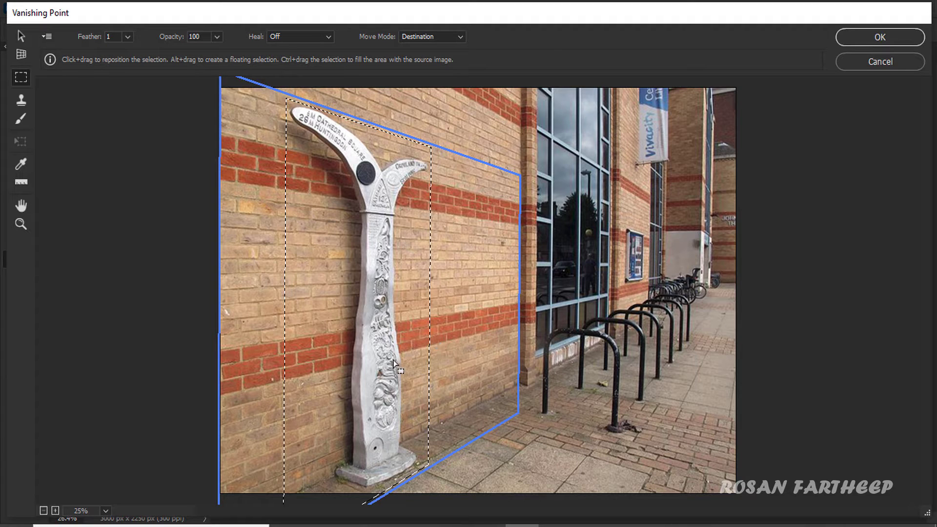
{"action": "key", "text": "alt"}
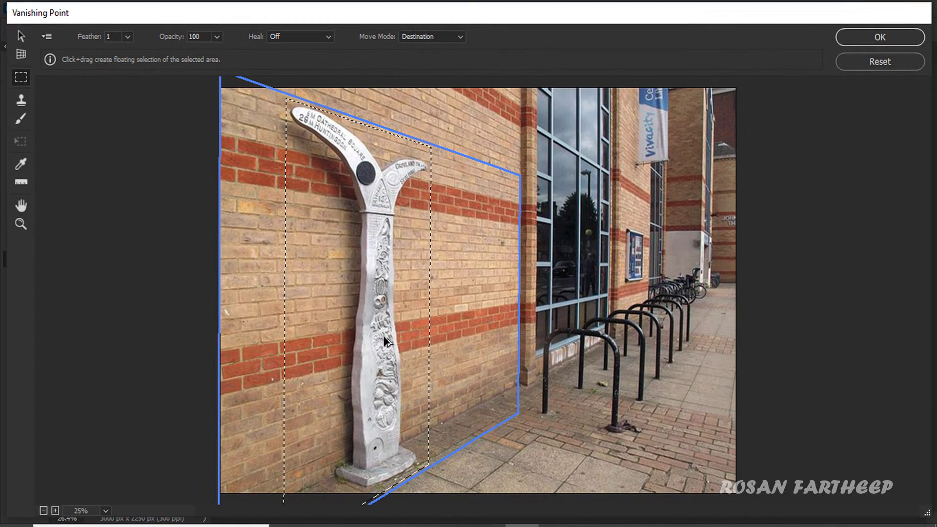
{"action": "left_click_drag", "start_coordinate": [384, 341], "coordinate": [493, 321]}
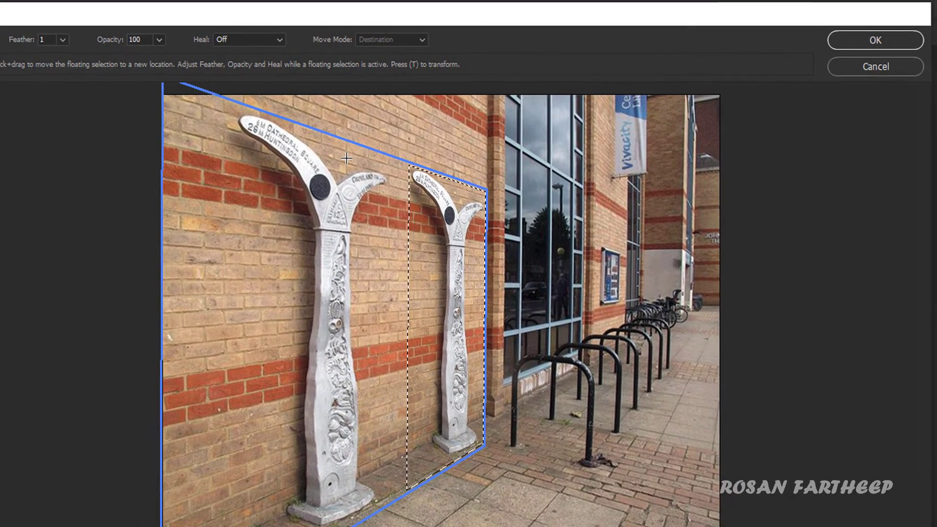
{"action": "left_click", "coordinate": [346, 158]}
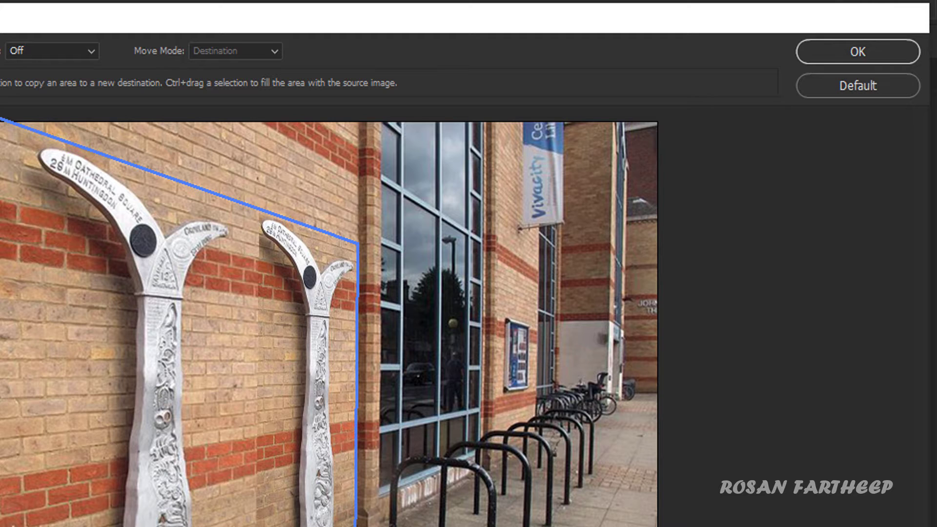
Step: Undo the deselection of the copied post, set Heal to On for it, and deselect it again
{"action": "key", "text": "ctrl+z"}
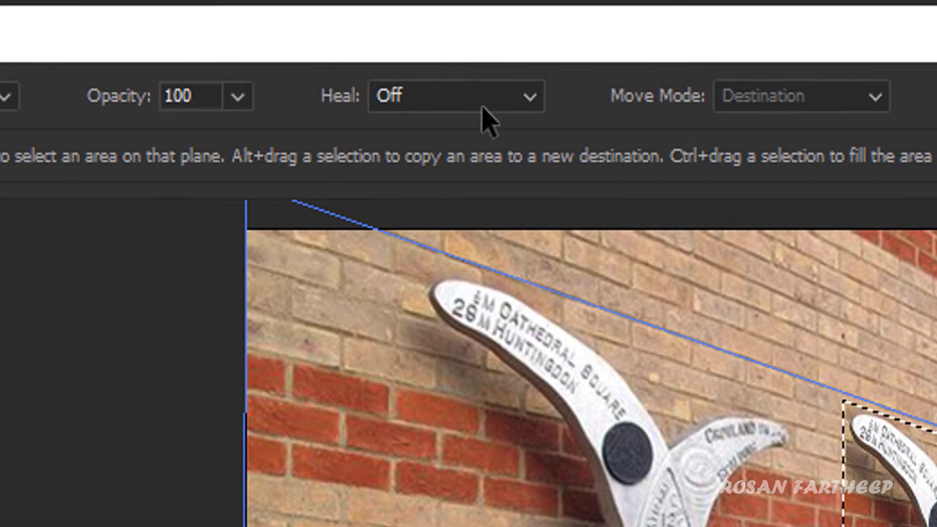
{"action": "left_click", "coordinate": [66, 54]}
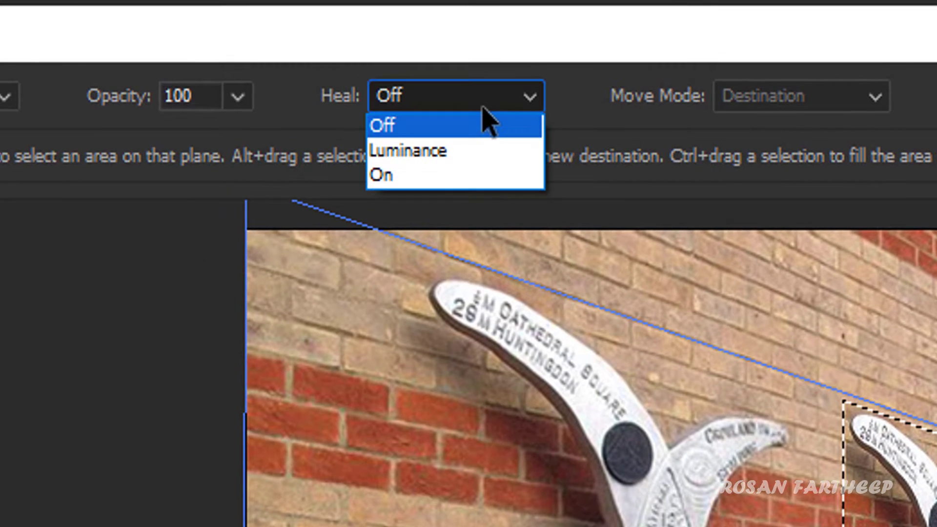
{"action": "left_click", "coordinate": [443, 178]}
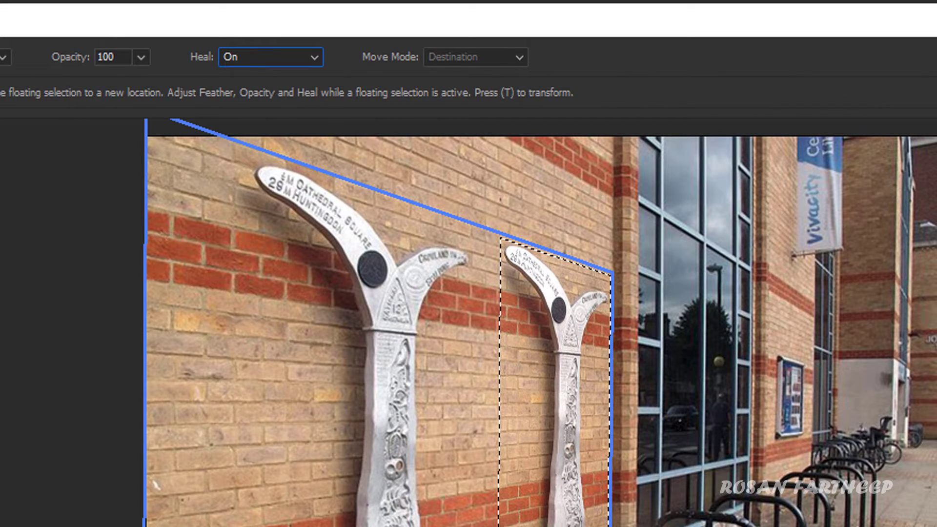
{"action": "left_click", "coordinate": [452, 447]}
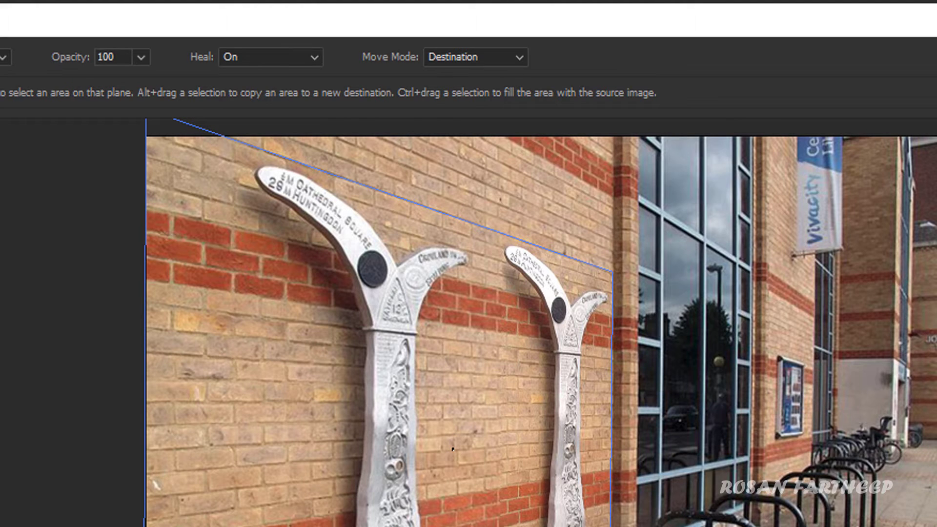
Step: Check how the copied post blends into the brick wall up close, and undo its last deselection
{"action": "key", "text": "z"}
{"action": "left_click", "coordinate": [532, 369]}
{"action": "left_click", "coordinate": [524, 444]}
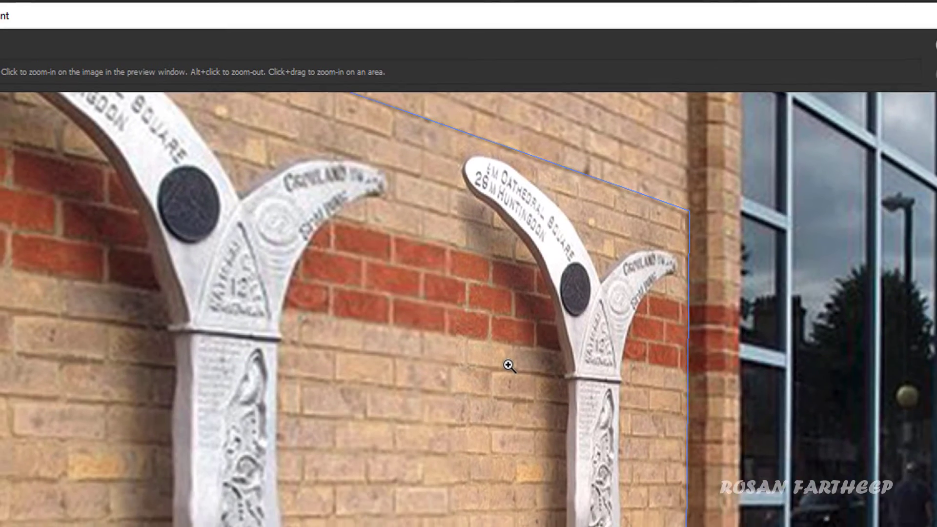
{"action": "left_click", "coordinate": [509, 366], "text": "alt"}
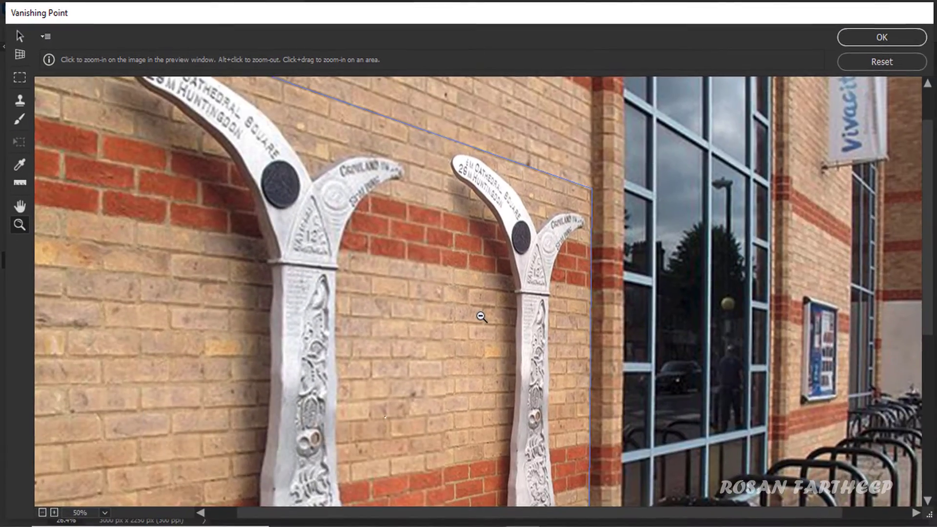
{"action": "left_click", "coordinate": [481, 317], "text": "alt"}
{"action": "left_click", "coordinate": [480, 315], "text": "alt"}
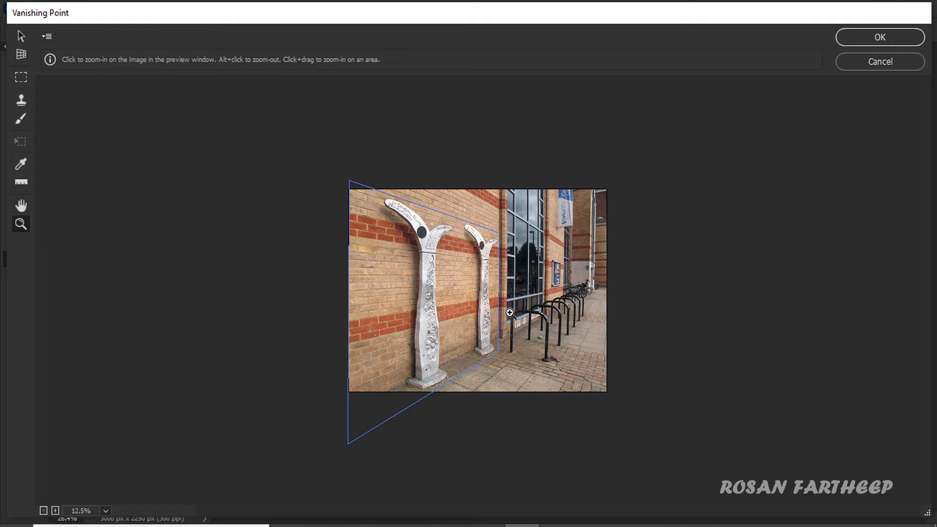
{"action": "key", "text": "ctrl+z"}
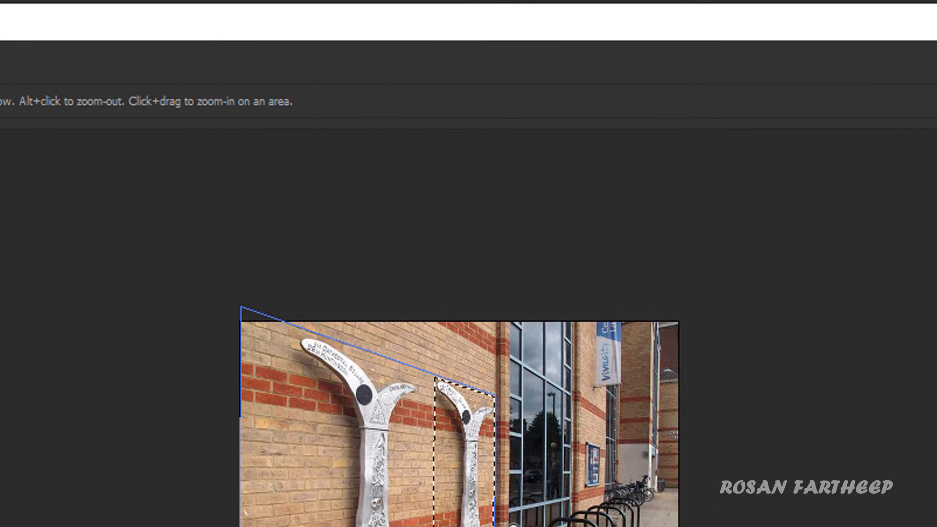
Step: Undo the copied post, deselect the original, and select the bare brick area between the post and the pillar with the Marquee tool
{"action": "key", "text": "ctrl+z"}
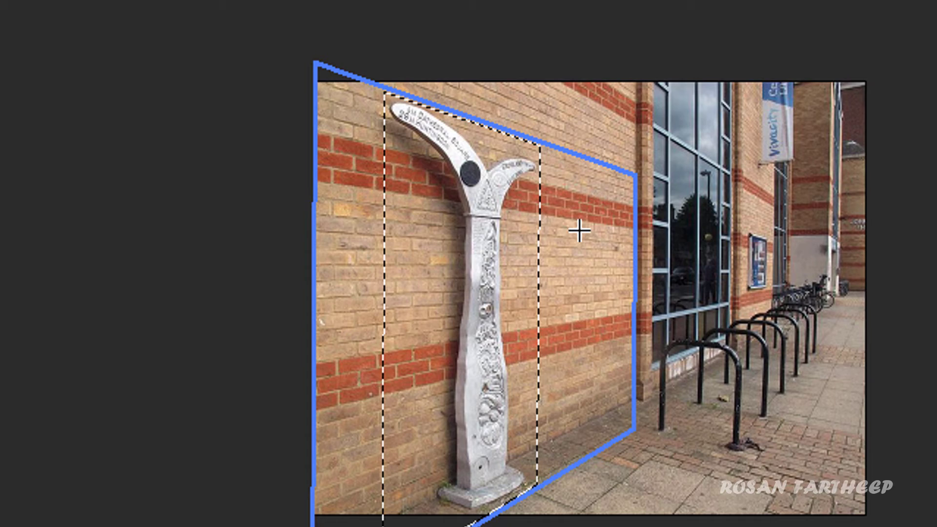
{"action": "left_click", "coordinate": [588, 358]}
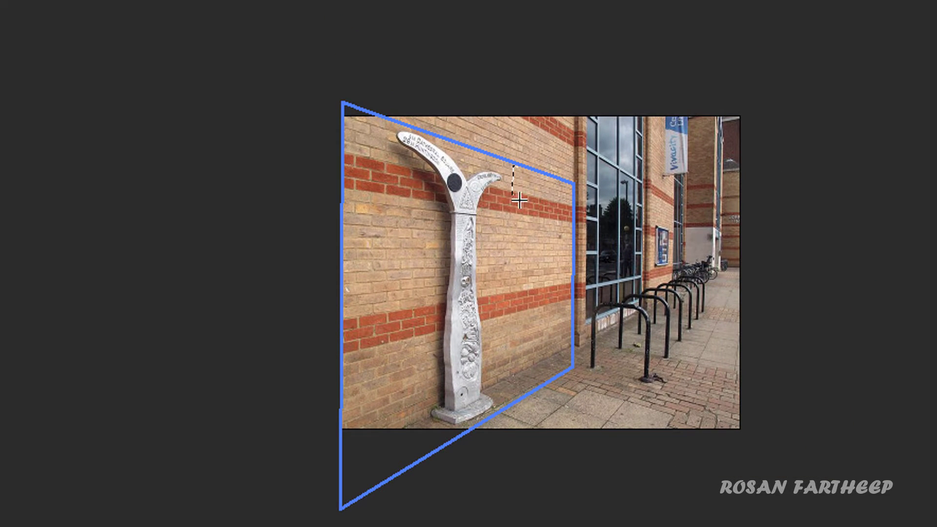
{"action": "left_click_drag", "start_coordinate": [518, 200], "coordinate": [567, 360]}
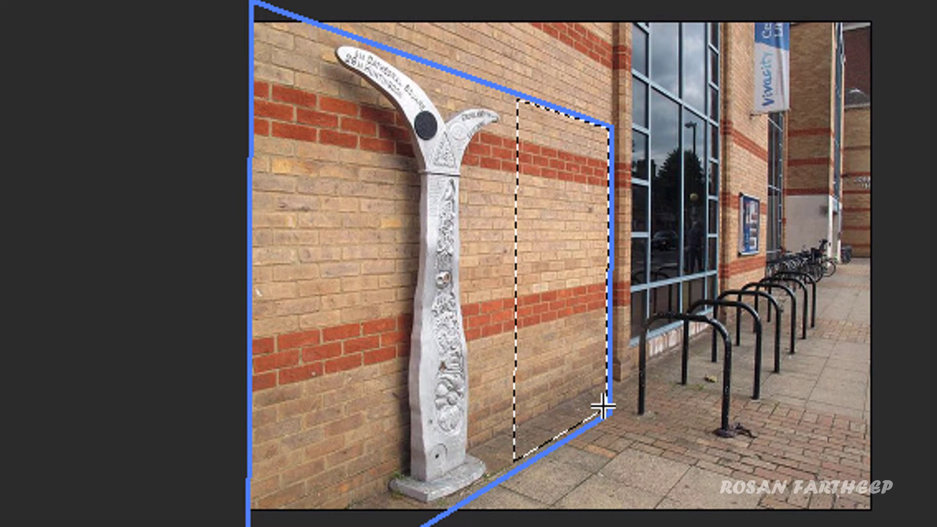
{"action": "left_click_drag", "start_coordinate": [603, 406], "coordinate": [600, 406]}
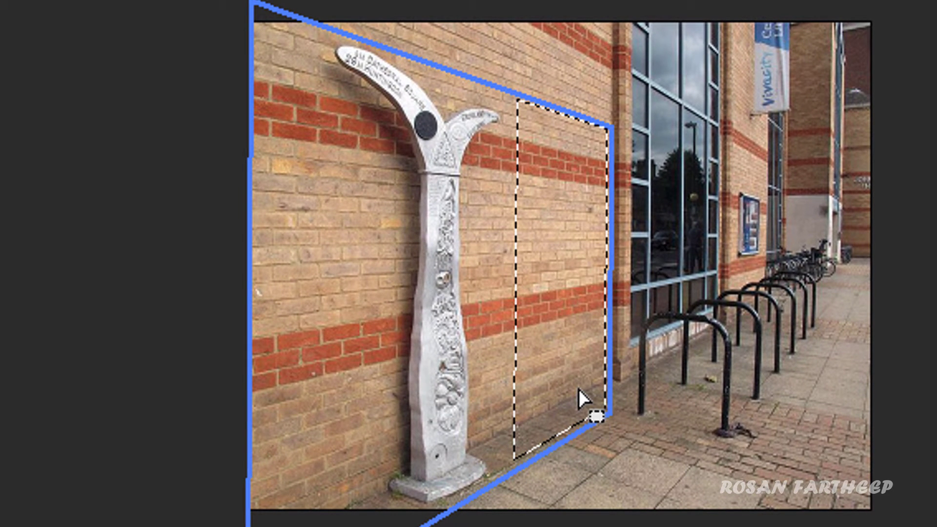
Step: Place a copy of the selected bricks over the original post to cover it, with Heal set to On
{"action": "left_click_drag", "start_coordinate": [559, 343], "coordinate": [405, 377]}
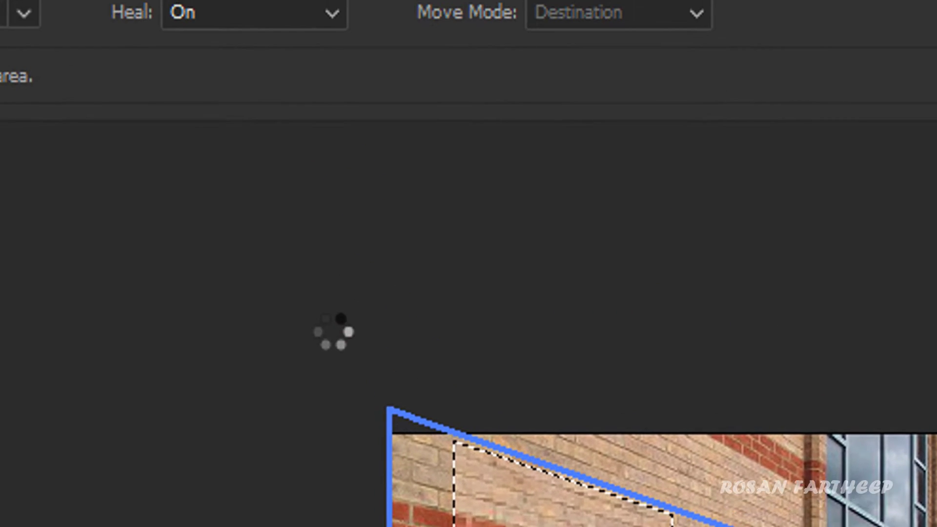
{"action": "left_click", "coordinate": [288, 115]}
{"action": "left_click", "coordinate": [282, 194]}
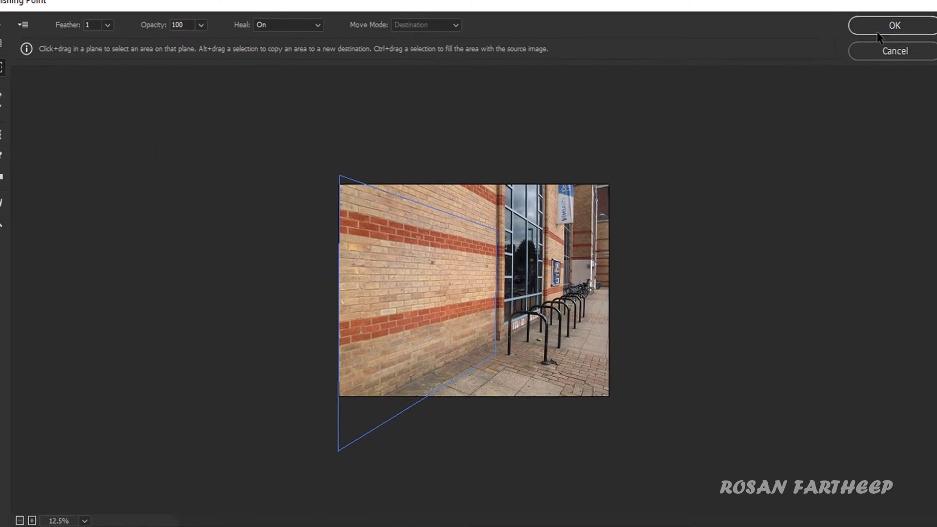
Step: Apply the Vanishing Point edit and compare the photo with and without it by undoing and redoing it
{"action": "left_click", "coordinate": [864, 43]}
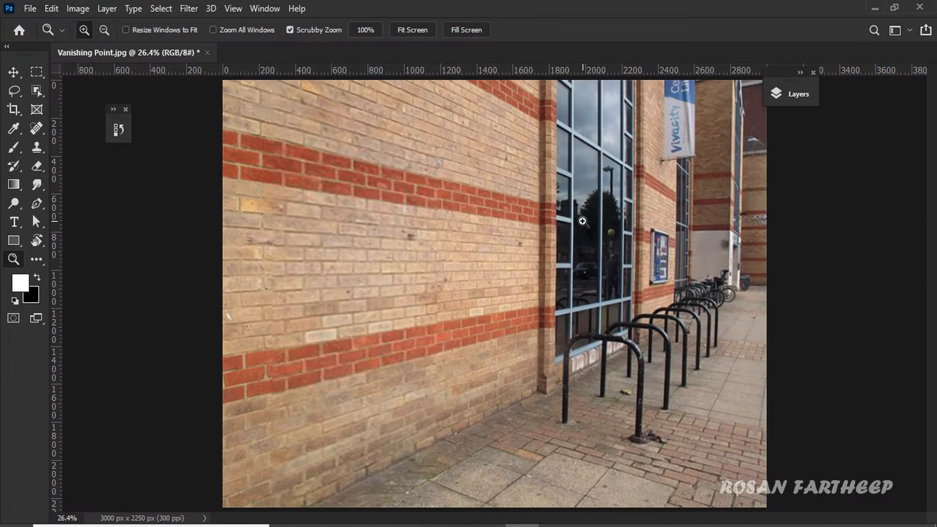
{"action": "key", "text": "ctrl+z"}
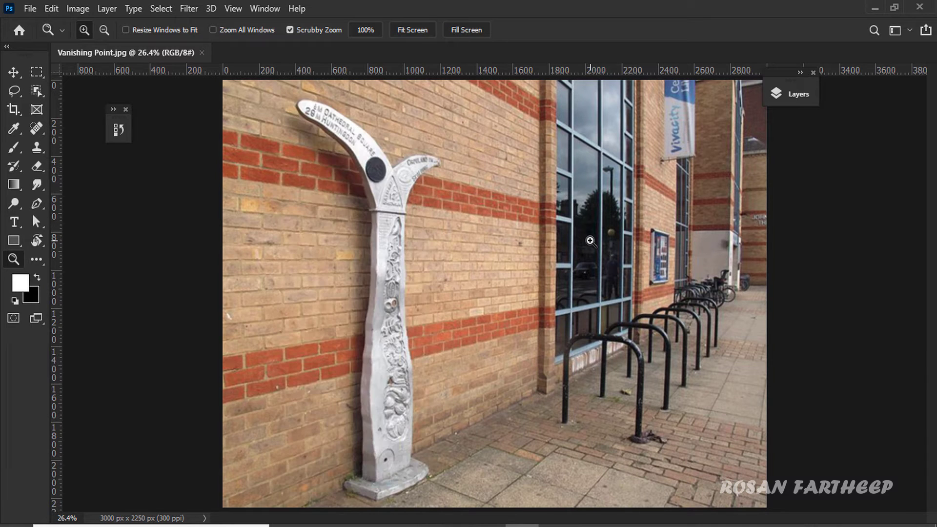
{"action": "key", "text": "ctrl+shift+z"}
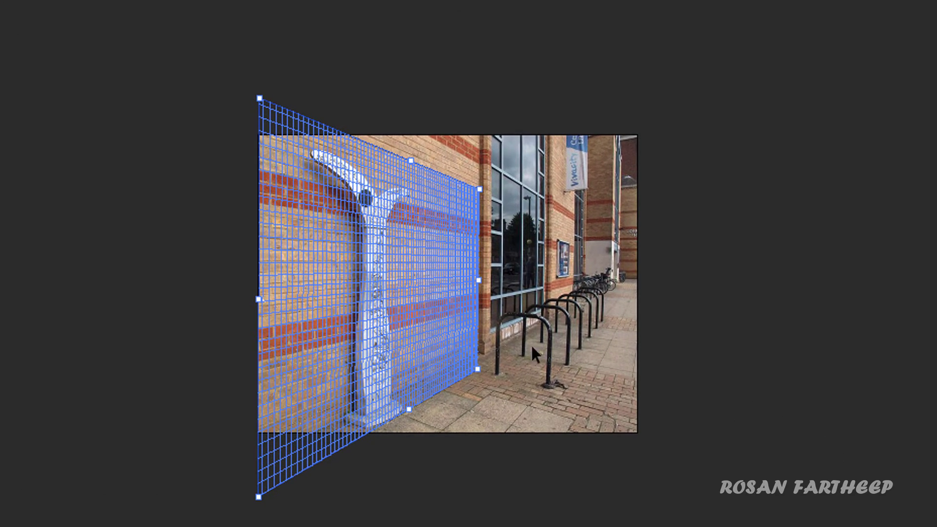
Step: Choose the Stamp tool in Vanishing Point and set its diameter to 400
{"action": "key", "text": "z"}
{"action": "left_click", "coordinate": [287, 365]}
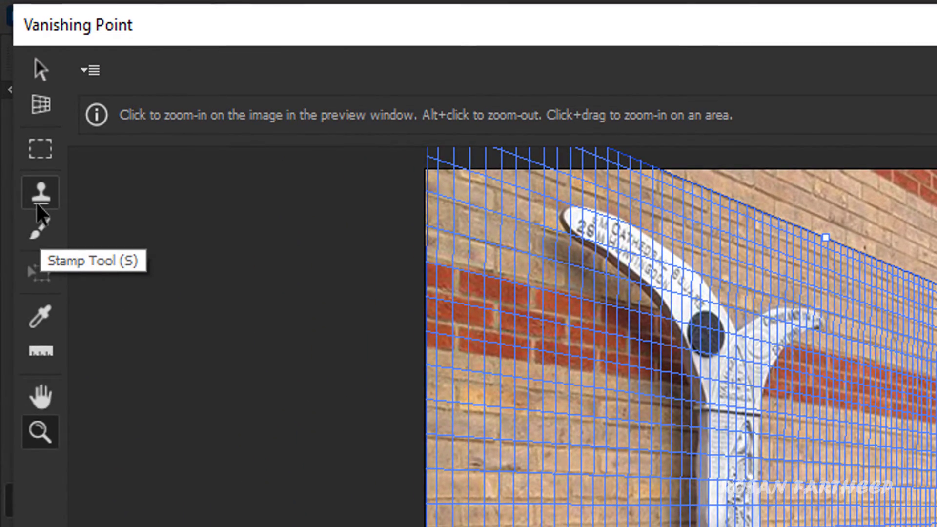
{"action": "left_click", "coordinate": [37, 204]}
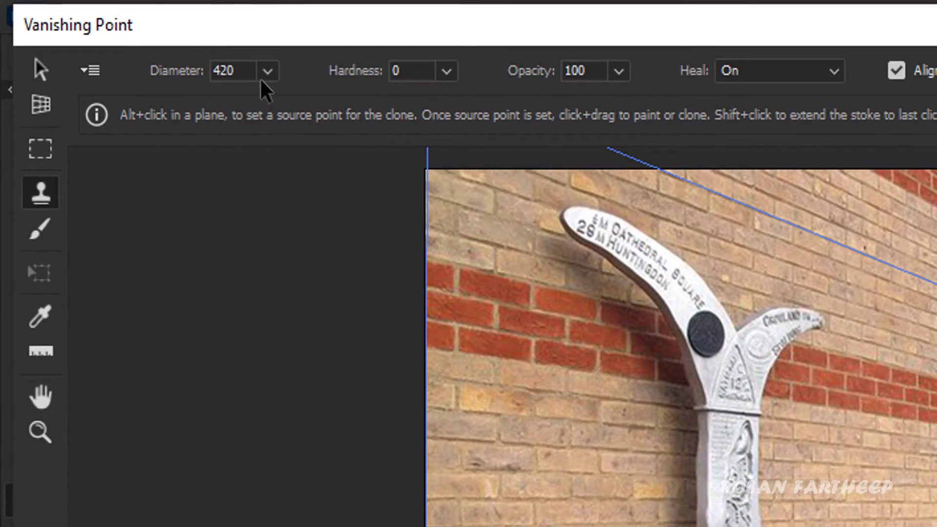
{"action": "left_click", "coordinate": [264, 76]}
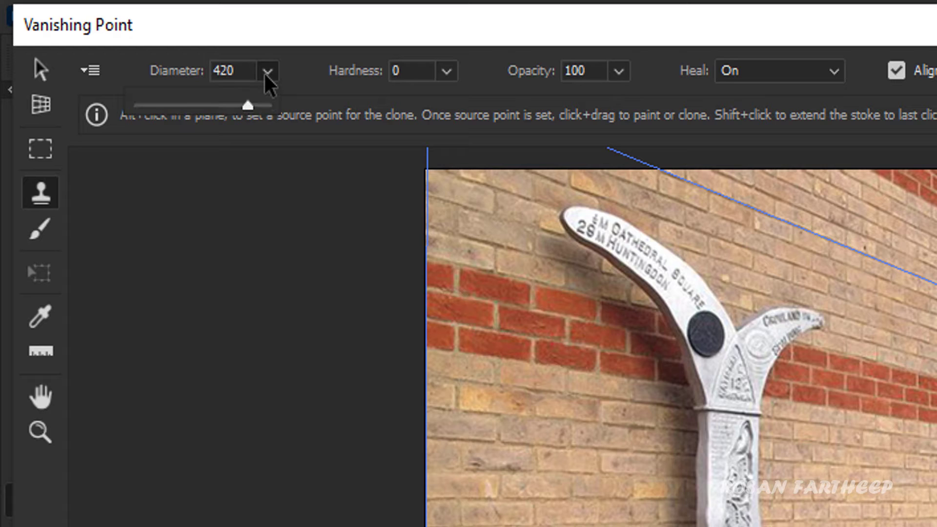
{"action": "left_click", "coordinate": [215, 114]}
{"action": "left_click", "coordinate": [267, 72]}
{"action": "mouse_move", "coordinate": [251, 104]}
{"action": "left_mouse_down"}
{"action": "mouse_move", "coordinate": [137, 105]}
{"action": "mouse_move", "coordinate": [242, 105]}
{"action": "left_mouse_up"}
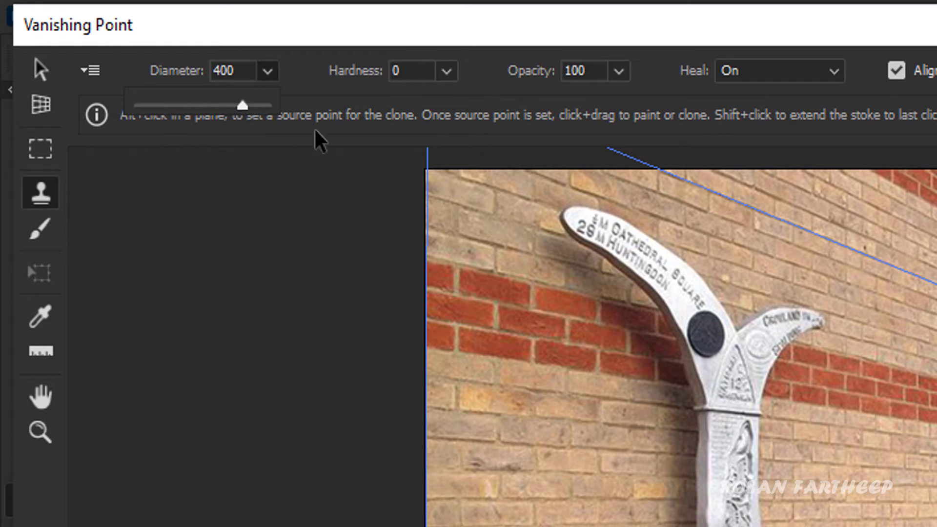
Step: Set the stamp's hardness to 0, opacity to 100 and Heal to On
{"action": "left_click", "coordinate": [447, 72]}
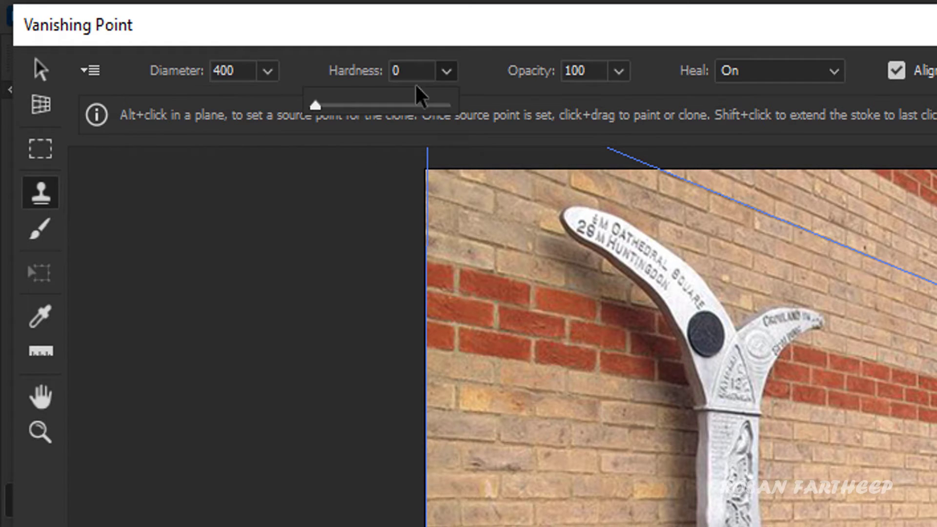
{"action": "left_click", "coordinate": [314, 105]}
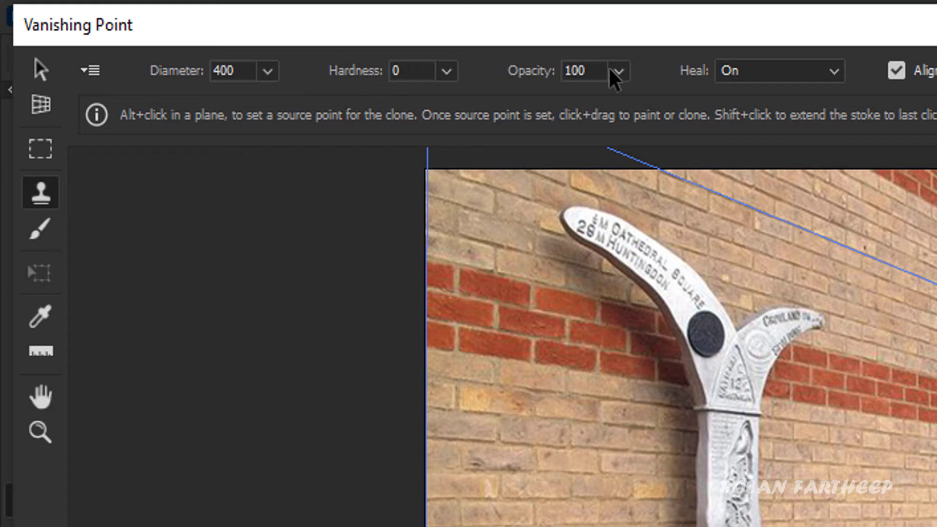
{"action": "double_click", "coordinate": [595, 70]}
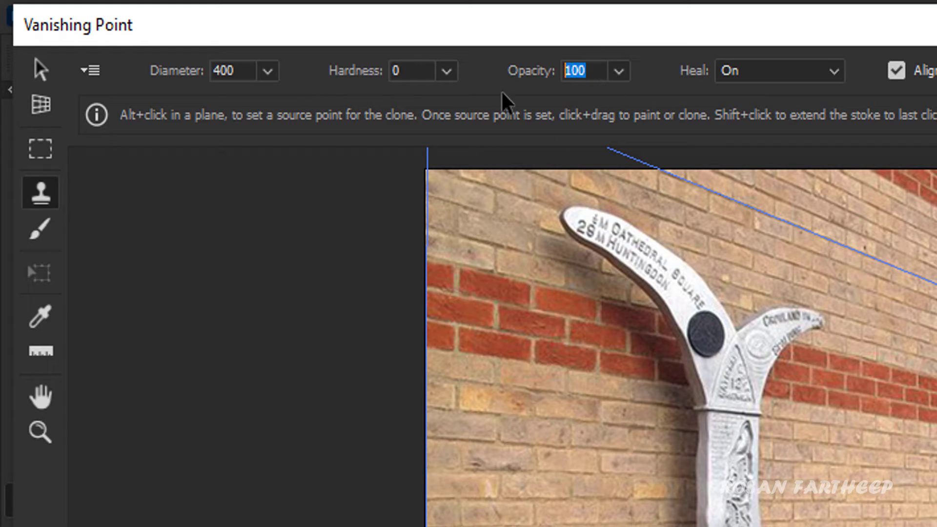
{"action": "left_click", "coordinate": [813, 83]}
{"action": "left_click", "coordinate": [769, 131]}
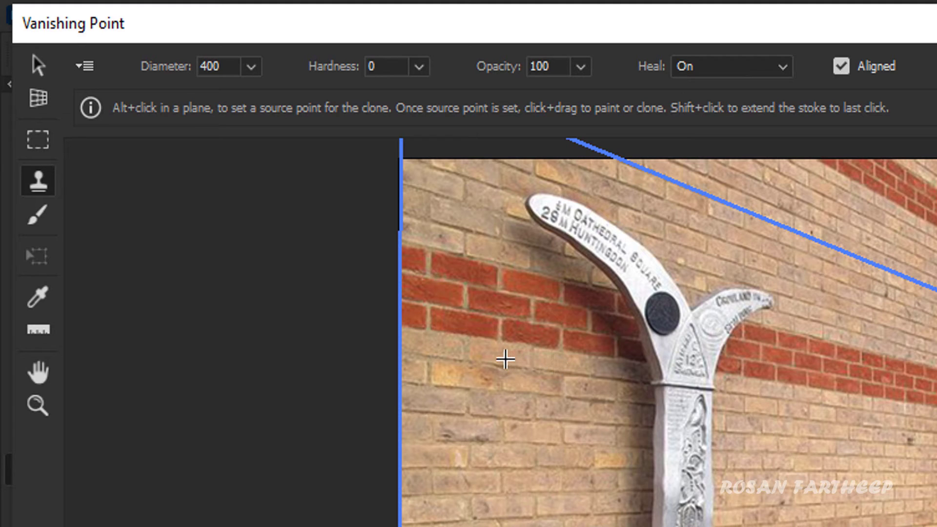
Step: Sample the bricks just below the red band beside the post's dark shaft edge and clone the post's forked head near the pillar
{"action": "left_click", "coordinate": [548, 360], "text": "alt"}
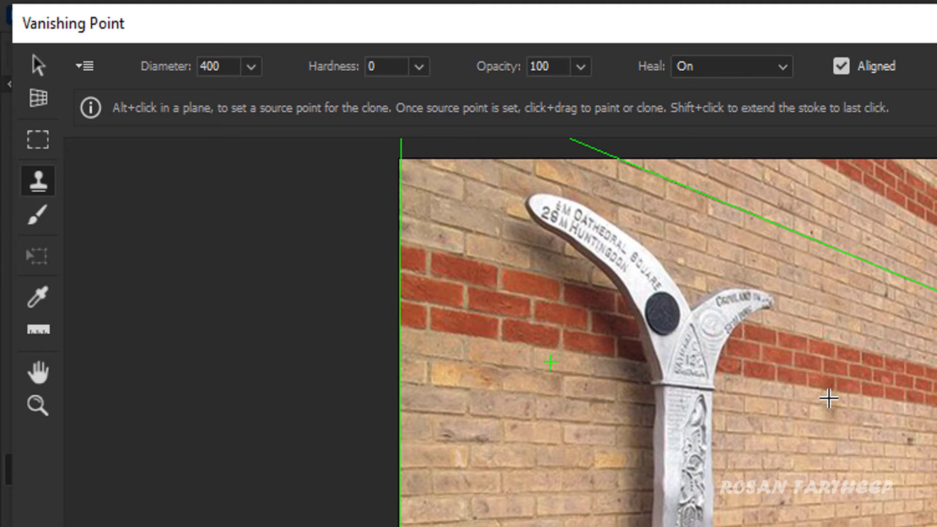
{"action": "mouse_move", "coordinate": [829, 398]}
{"action": "left_mouse_down"}
{"action": "mouse_move", "coordinate": [934, 407]}
{"action": "mouse_move", "coordinate": [843, 369]}
{"action": "mouse_move", "coordinate": [934, 375]}
{"action": "mouse_move", "coordinate": [833, 335]}
{"action": "mouse_move", "coordinate": [936, 348]}
{"action": "left_mouse_up"}
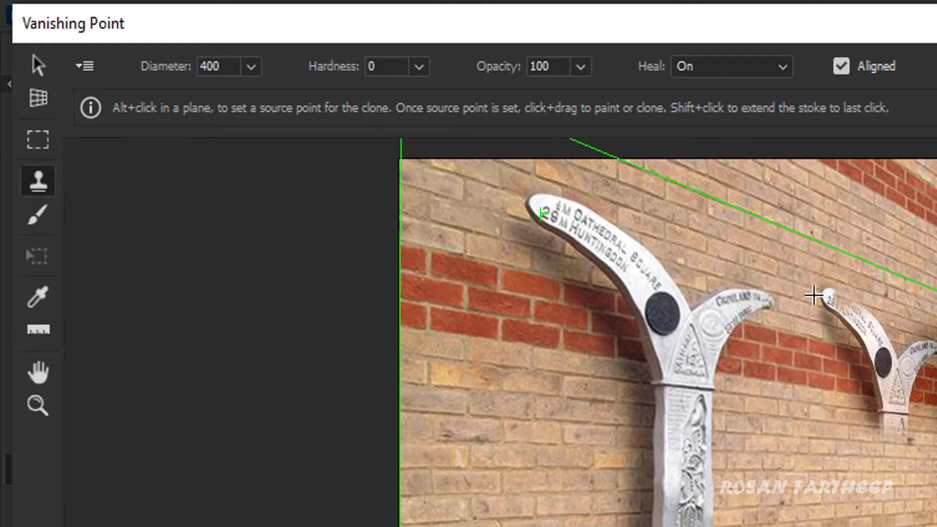
{"action": "mouse_move", "coordinate": [797, 288]}
{"action": "left_mouse_down"}
{"action": "mouse_move", "coordinate": [824, 297]}
{"action": "mouse_move", "coordinate": [870, 288]}
{"action": "mouse_move", "coordinate": [935, 308]}
{"action": "left_mouse_up"}
{"action": "mouse_move", "coordinate": [816, 437]}
{"action": "left_mouse_down"}
{"action": "mouse_move", "coordinate": [830, 447]}
{"action": "mouse_move", "coordinate": [894, 449]}
{"action": "left_mouse_up"}
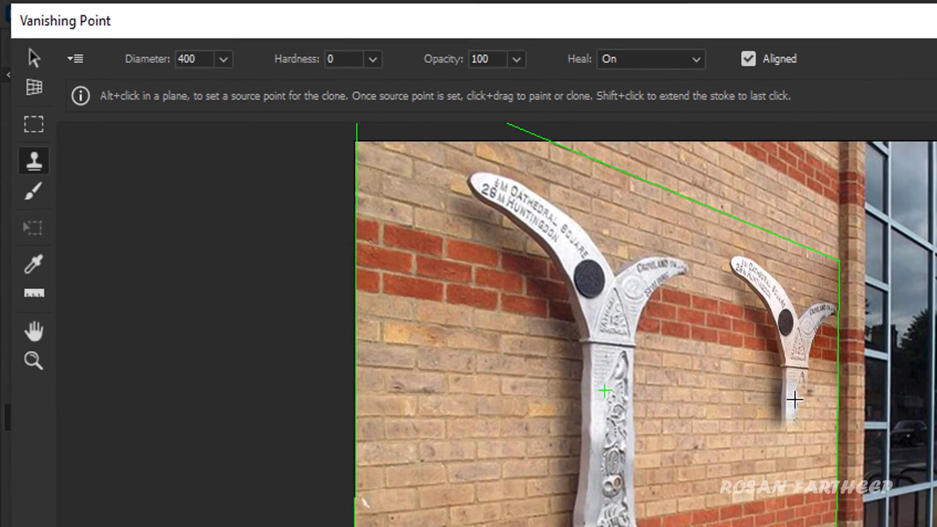
Step: Extend the cloned post downward with further stamp strokes, covering its carved shaft and its base on the pavement
{"action": "left_click_drag", "start_coordinate": [794, 399], "coordinate": [831, 402]}
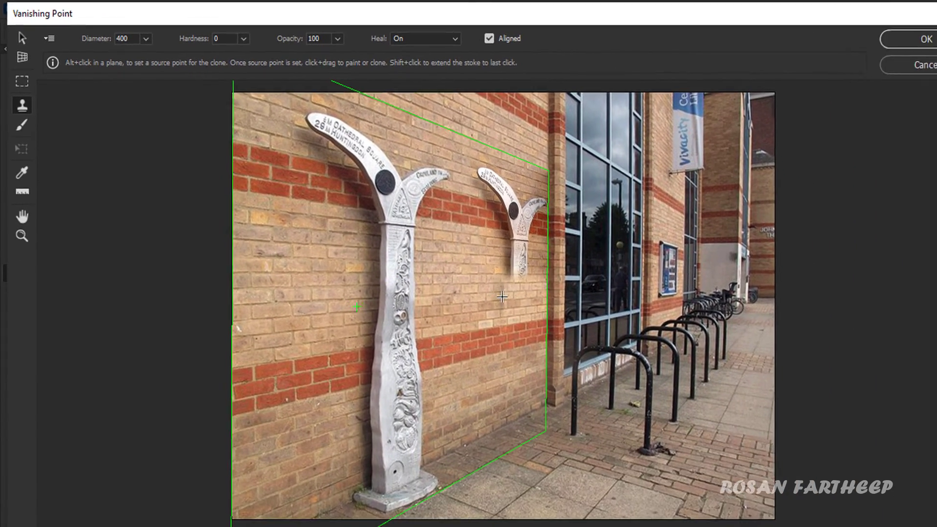
{"action": "left_click_drag", "start_coordinate": [786, 450], "coordinate": [827, 453]}
{"action": "mouse_move", "coordinate": [525, 287]}
{"action": "left_mouse_down"}
{"action": "mouse_move", "coordinate": [475, 275]}
{"action": "mouse_move", "coordinate": [531, 272]}
{"action": "left_mouse_up"}
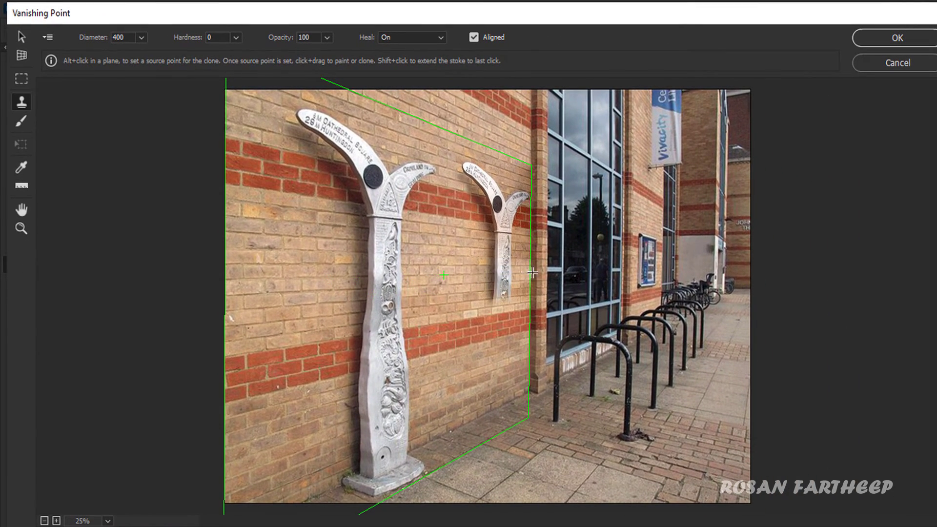
{"action": "mouse_move", "coordinate": [488, 312]}
{"action": "left_mouse_down"}
{"action": "mouse_move", "coordinate": [529, 303]}
{"action": "mouse_move", "coordinate": [473, 340]}
{"action": "mouse_move", "coordinate": [520, 336]}
{"action": "left_mouse_up"}
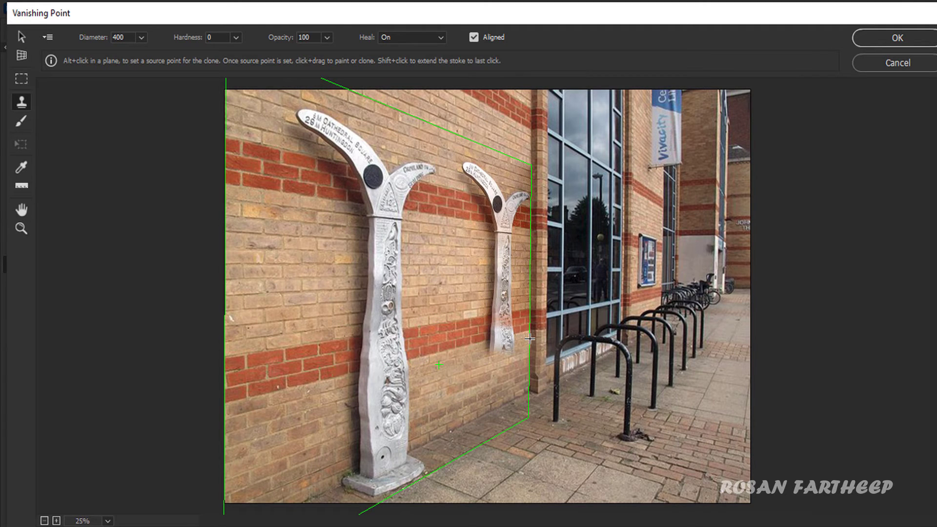
{"action": "mouse_move", "coordinate": [484, 364]}
{"action": "left_mouse_down"}
{"action": "mouse_move", "coordinate": [532, 363]}
{"action": "mouse_move", "coordinate": [485, 386]}
{"action": "mouse_move", "coordinate": [522, 380]}
{"action": "mouse_move", "coordinate": [483, 397]}
{"action": "mouse_move", "coordinate": [520, 395]}
{"action": "mouse_move", "coordinate": [481, 419]}
{"action": "mouse_move", "coordinate": [522, 411]}
{"action": "left_mouse_up"}
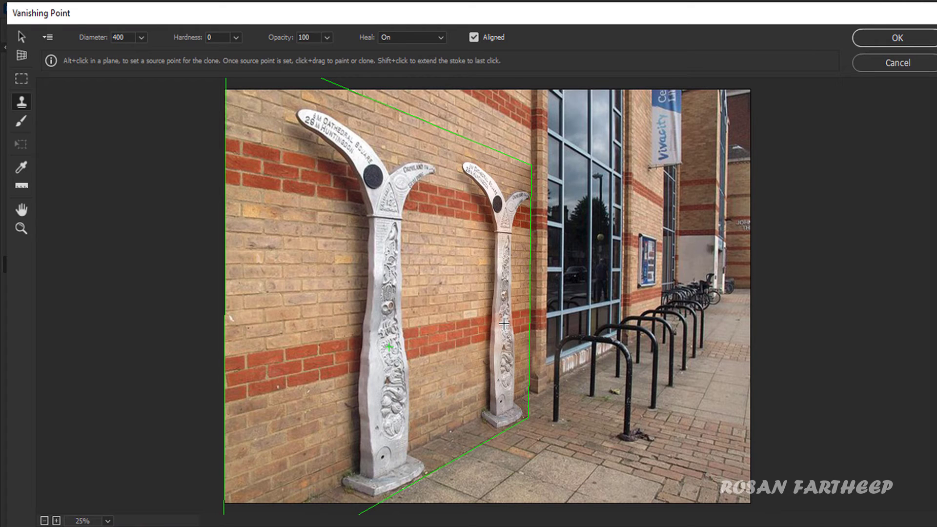
Step: Undo all stamp strokes of the cloned post and its clone source
{"action": "key", "text": "ctrl+z"}
{"action": "key", "text": "ctrl+z"}
{"action": "key", "text": "ctrl+z"}
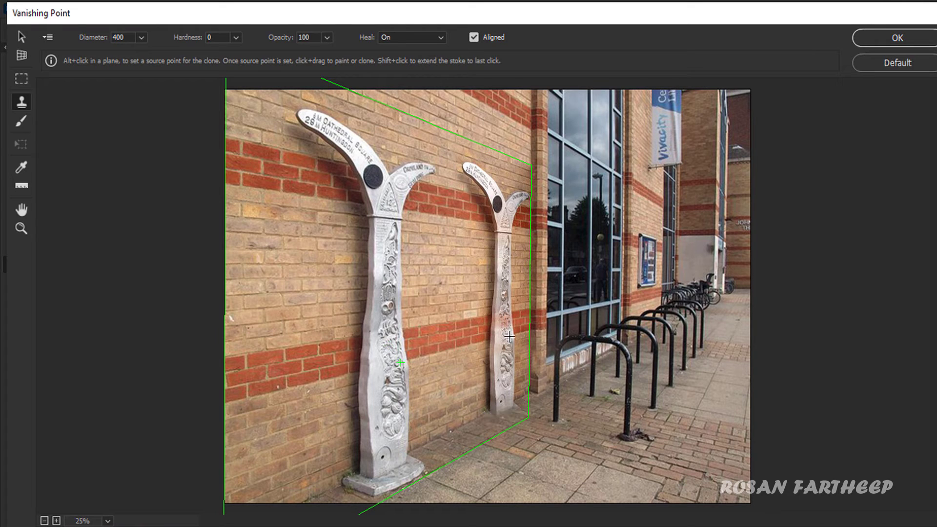
{"action": "key", "text": "ctrl+z"}
{"action": "key", "text": "ctrl+z"}
{"action": "key", "text": "ctrl+z"}
{"action": "key", "text": "ctrl+z"}
{"action": "key", "text": "ctrl+z"}
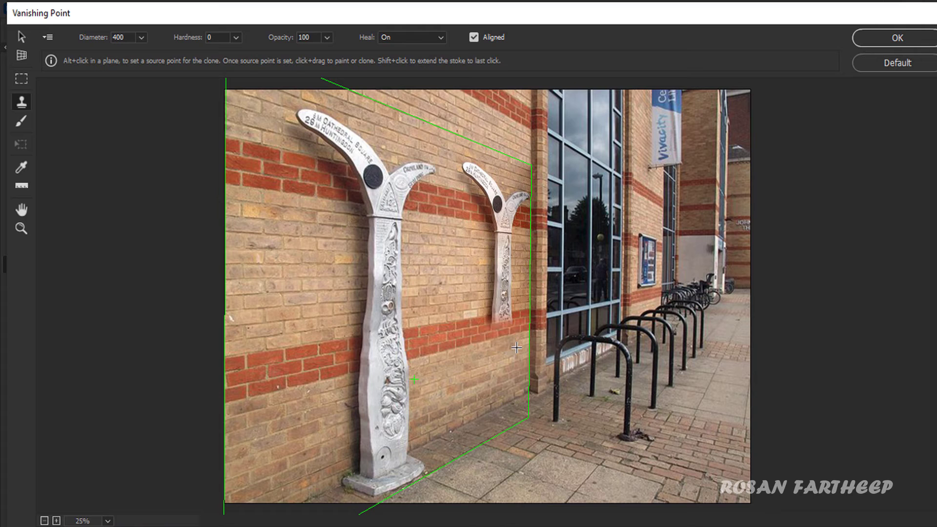
{"action": "key", "text": "ctrl+z"}
{"action": "key", "text": "ctrl+z"}
{"action": "key", "text": "ctrl+z"}
{"action": "key", "text": "ctrl+z"}
{"action": "key", "text": "ctrl+z"}
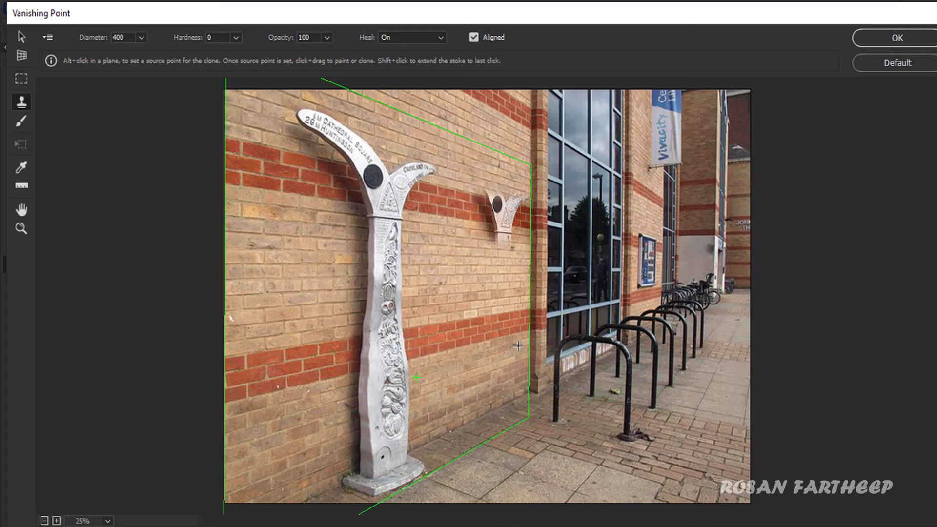
{"action": "key", "text": "ctrl+z"}
{"action": "key", "text": "ctrl+z"}
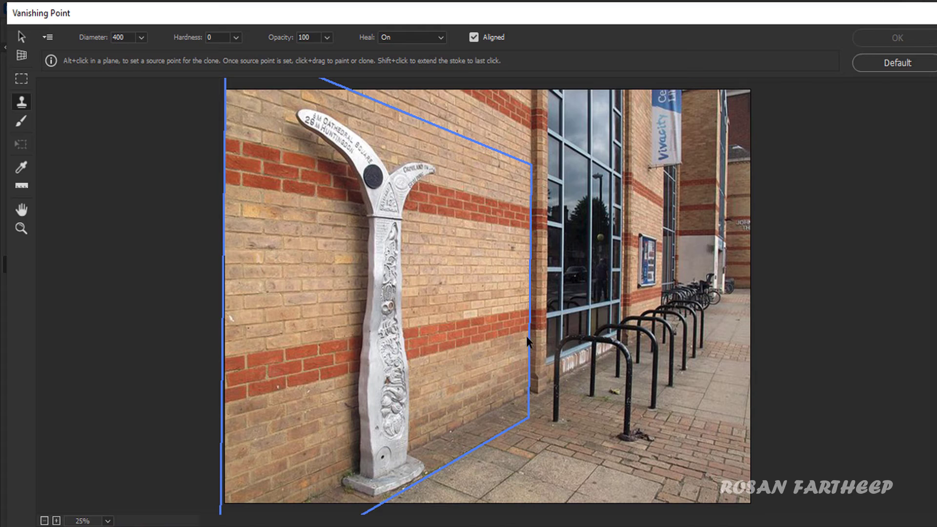
{"action": "key", "text": "ctrl+z"}
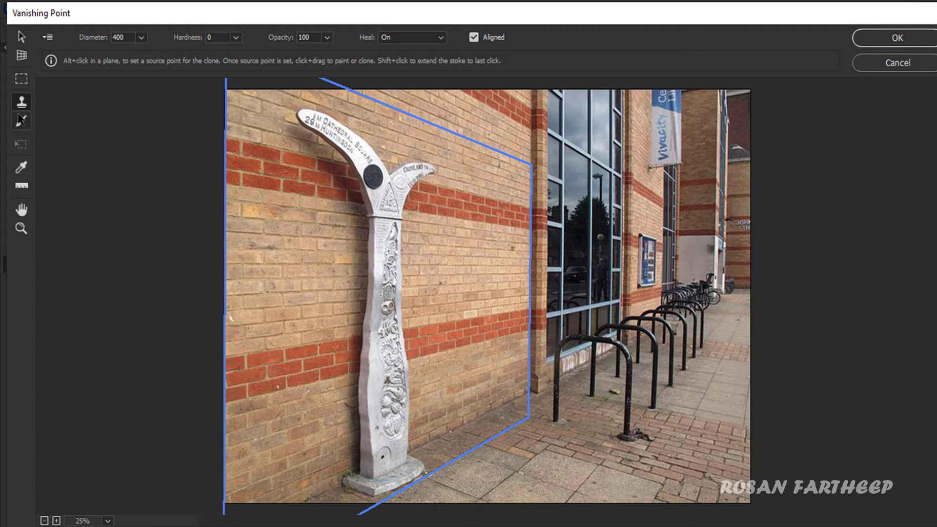
Step: Sample the lower edge of the upper red brick band near the pillar and clone the band across the post's fork
{"action": "key", "text": "alt"}
{"action": "left_click", "coordinate": [489, 219], "text": "alt"}
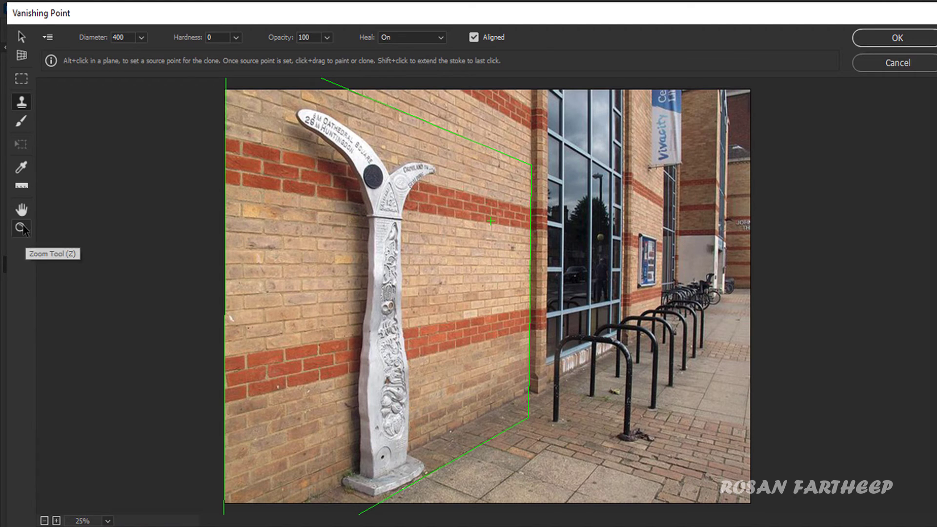
{"action": "left_click", "coordinate": [21, 229]}
{"action": "triple_click", "coordinate": [405, 228]}
{"action": "key", "text": "space"}
{"action": "left_click_drag", "start_coordinate": [404, 228], "coordinate": [501, 247]}
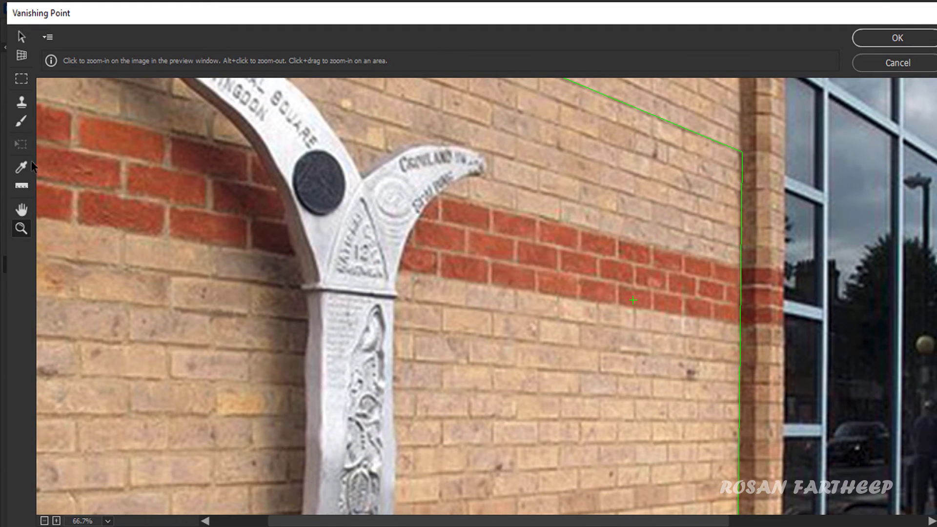
{"action": "left_click", "coordinate": [21, 102]}
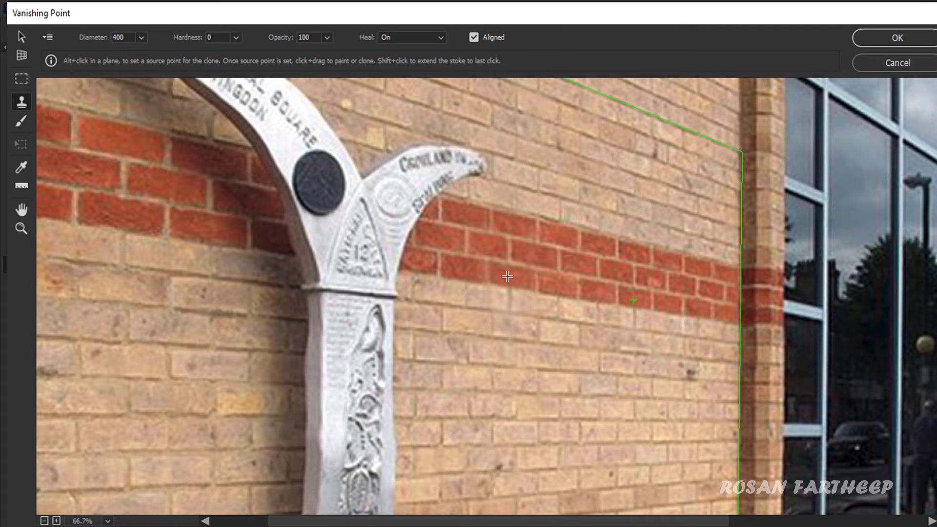
{"action": "left_click_drag", "start_coordinate": [504, 274], "coordinate": [269, 227]}
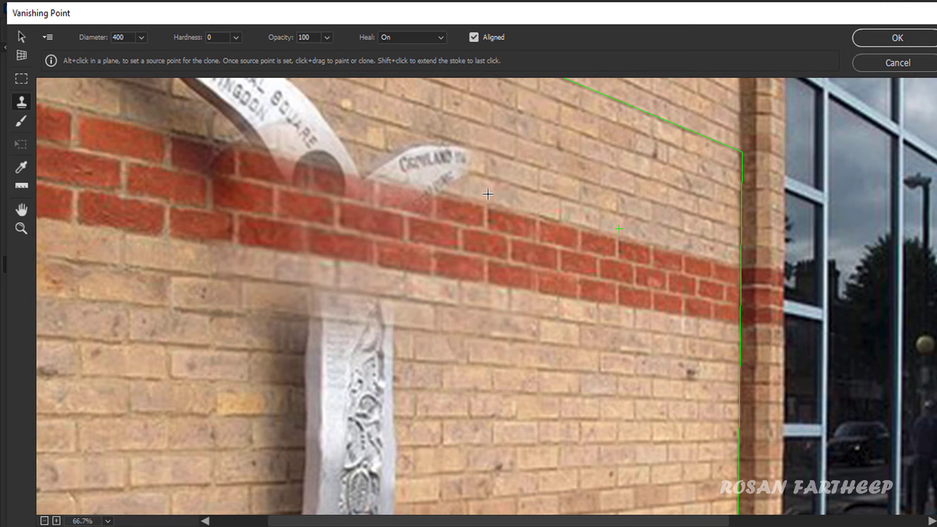
{"action": "left_click_drag", "start_coordinate": [456, 192], "coordinate": [73, 111]}
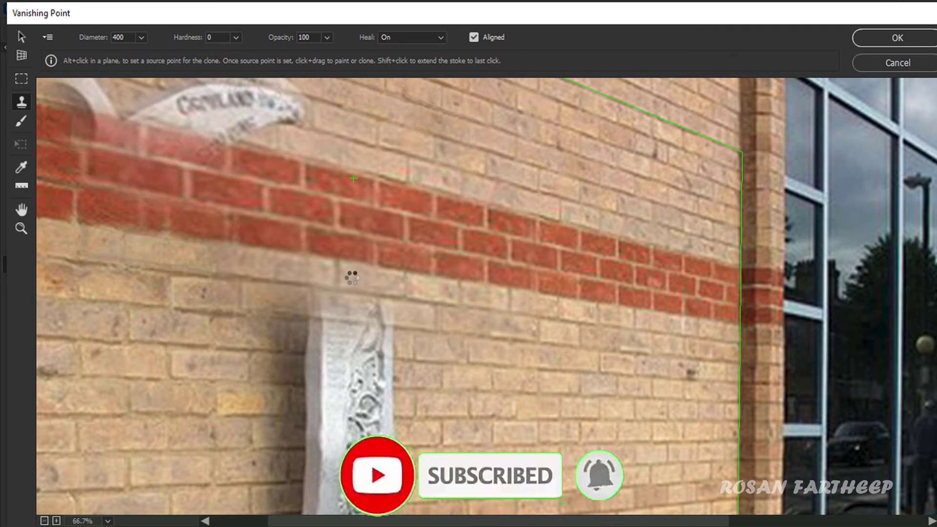
{"action": "scroll", "coordinate": [415, 332], "scroll_direction": "up", "scroll_amount": 3}
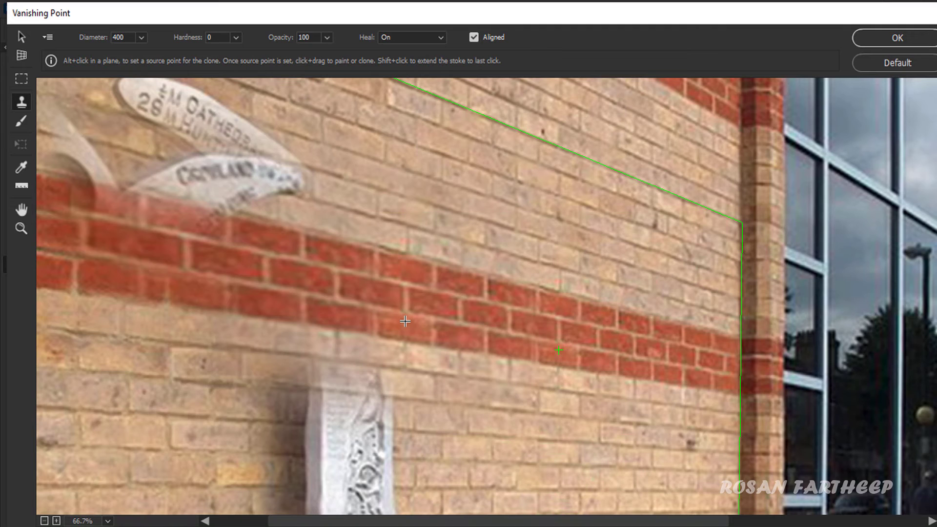
{"action": "key", "text": "ctrl+z"}
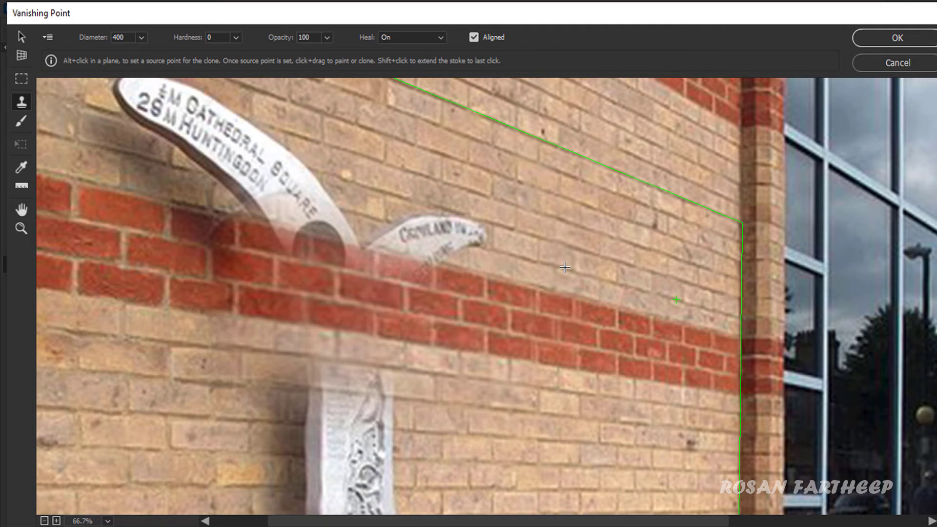
Step: Clone bricks over the remaining short arm and the long lettered arm of the post above the red band
{"action": "left_click_drag", "start_coordinate": [564, 267], "coordinate": [267, 216]}
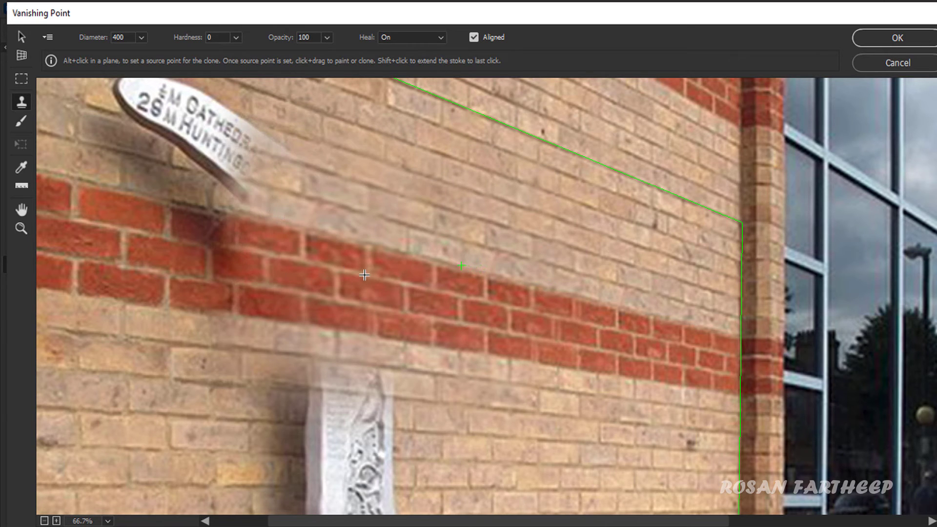
{"action": "scroll", "coordinate": [364, 275], "scroll_direction": "up", "scroll_amount": 2}
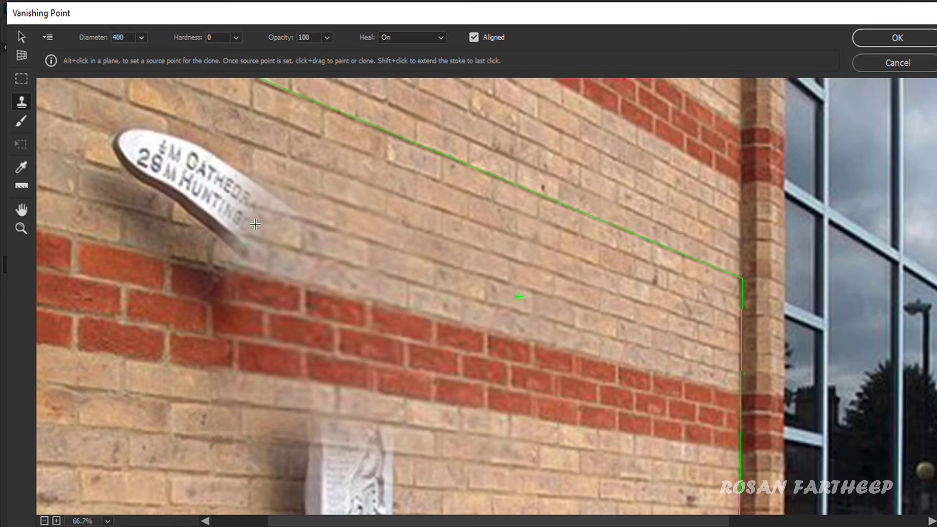
{"action": "mouse_move", "coordinate": [255, 224]}
{"action": "left_mouse_down"}
{"action": "mouse_move", "coordinate": [111, 190]}
{"action": "mouse_move", "coordinate": [103, 219]}
{"action": "left_mouse_up"}
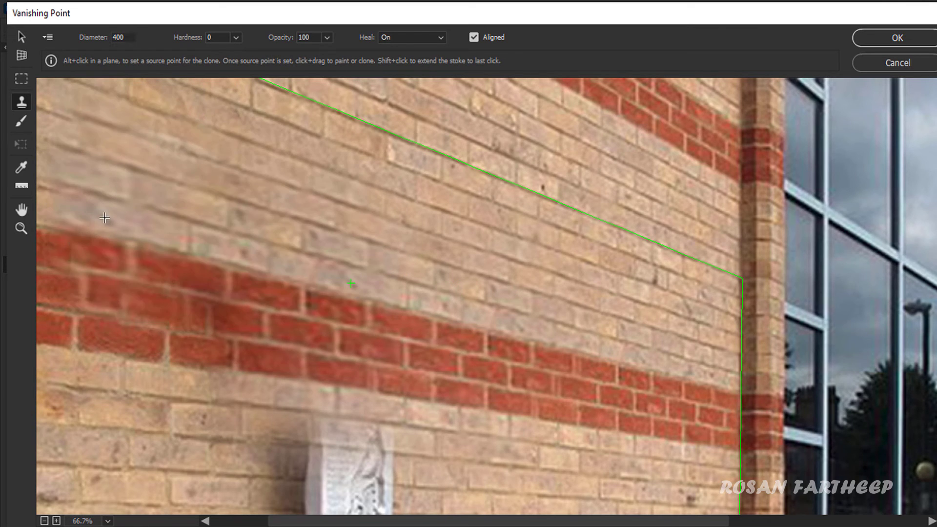
Step: Clone plain bricks over the upper part of the post's shaft between the two red bands
{"action": "left_click", "coordinate": [22, 229]}
{"action": "left_click", "coordinate": [189, 222], "text": "alt"}
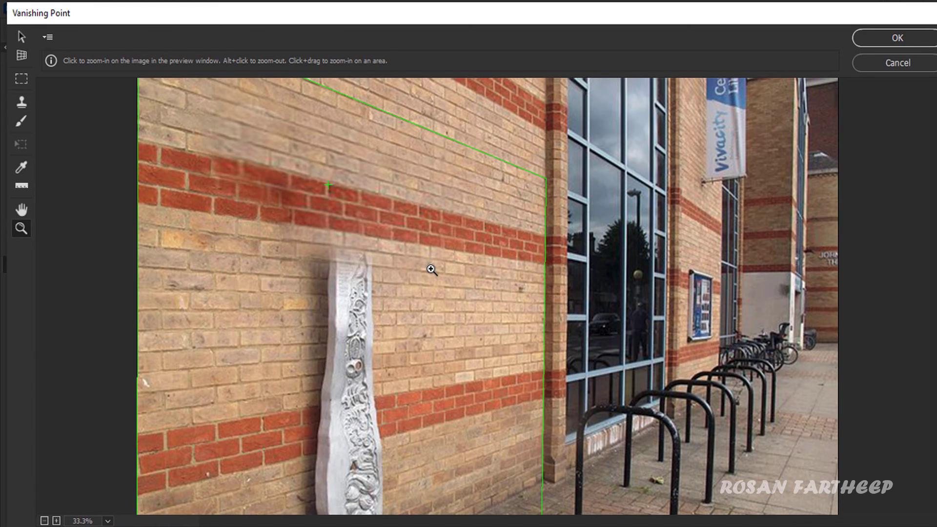
{"action": "key", "text": "s"}
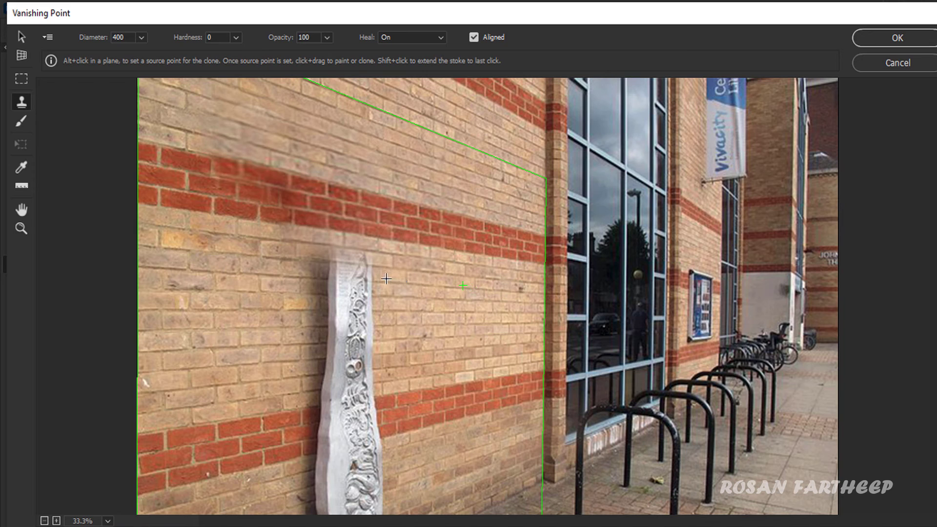
{"action": "left_click_drag", "start_coordinate": [381, 282], "coordinate": [290, 274]}
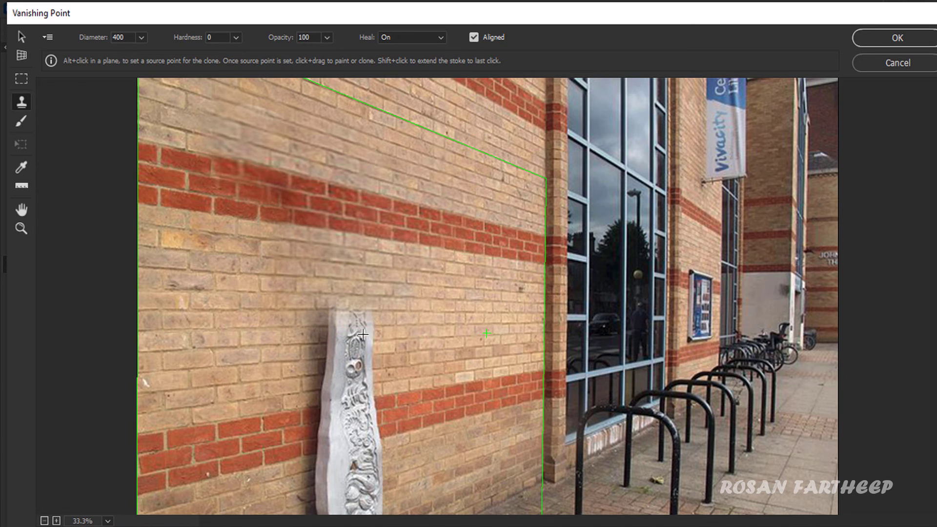
{"action": "left_click_drag", "start_coordinate": [363, 334], "coordinate": [264, 332]}
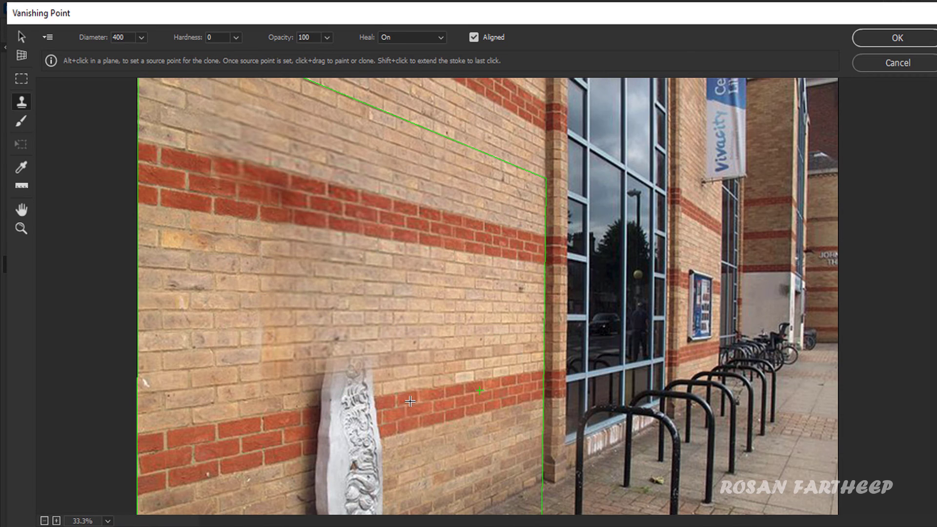
Step: Clone the lower red brick band across the shaft, undoing the overlong first stroke and repeating it with a shorter one
{"action": "left_click_drag", "start_coordinate": [410, 401], "coordinate": [257, 399]}
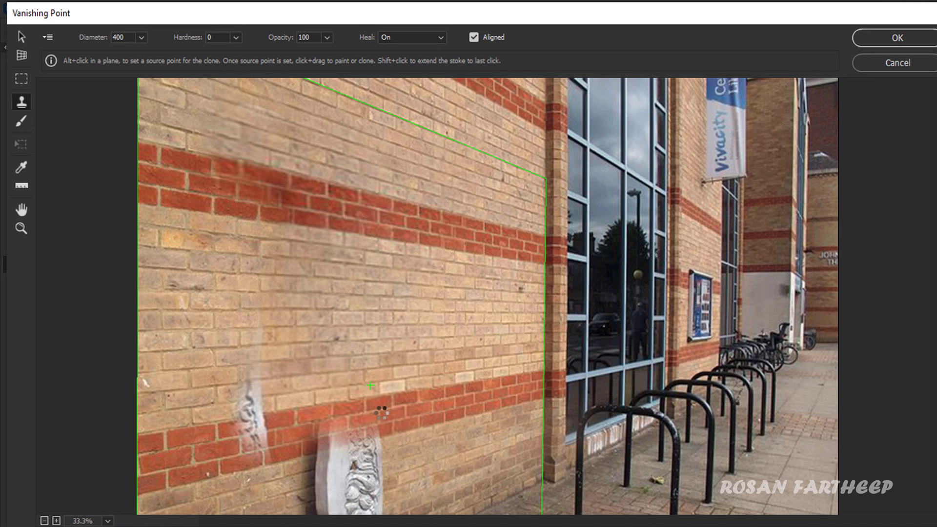
{"action": "key", "text": "ctrl+z"}
{"action": "left_click_drag", "start_coordinate": [378, 400], "coordinate": [307, 401]}
Step: Clone bricks and pavement over the rest of the shaft below the lower red band and over the post's stone base
{"action": "scroll", "coordinate": [411, 426], "scroll_direction": "down", "scroll_amount": 3}
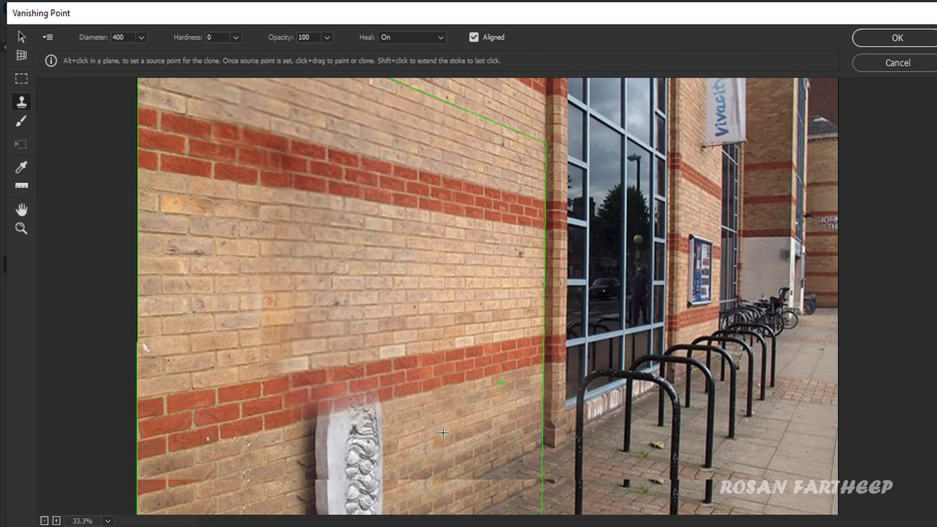
{"action": "left_click_drag", "start_coordinate": [409, 349], "coordinate": [293, 357]}
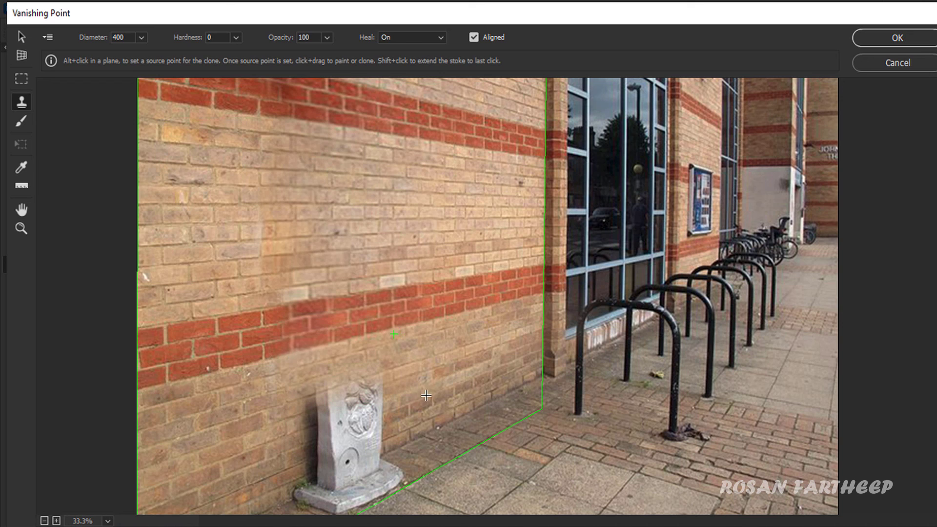
{"action": "scroll", "coordinate": [414, 371], "scroll_direction": "down", "scroll_amount": 1}
{"action": "left_click_drag", "start_coordinate": [414, 371], "coordinate": [300, 394]}
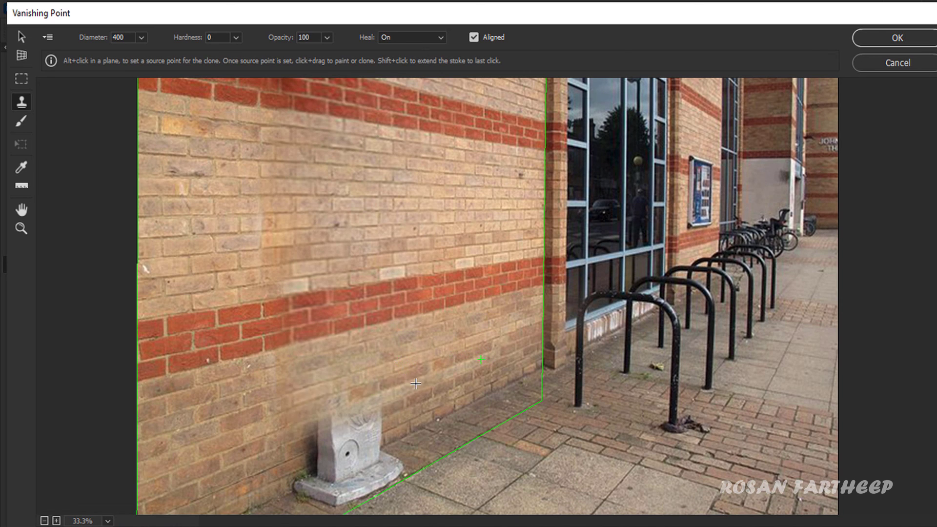
{"action": "mouse_move", "coordinate": [415, 418]}
{"action": "left_mouse_down"}
{"action": "mouse_move", "coordinate": [305, 441]}
{"action": "mouse_move", "coordinate": [313, 444]}
{"action": "left_mouse_up"}
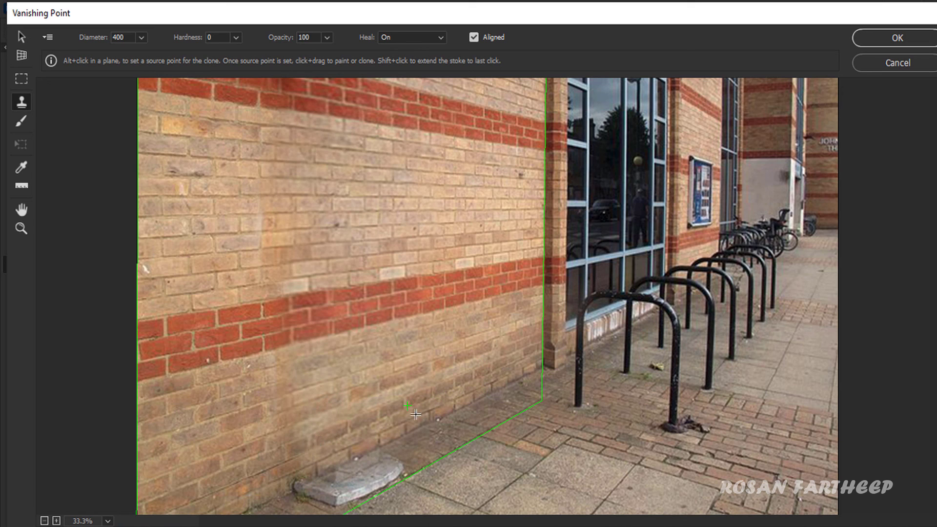
{"action": "left_click_drag", "start_coordinate": [418, 443], "coordinate": [312, 489]}
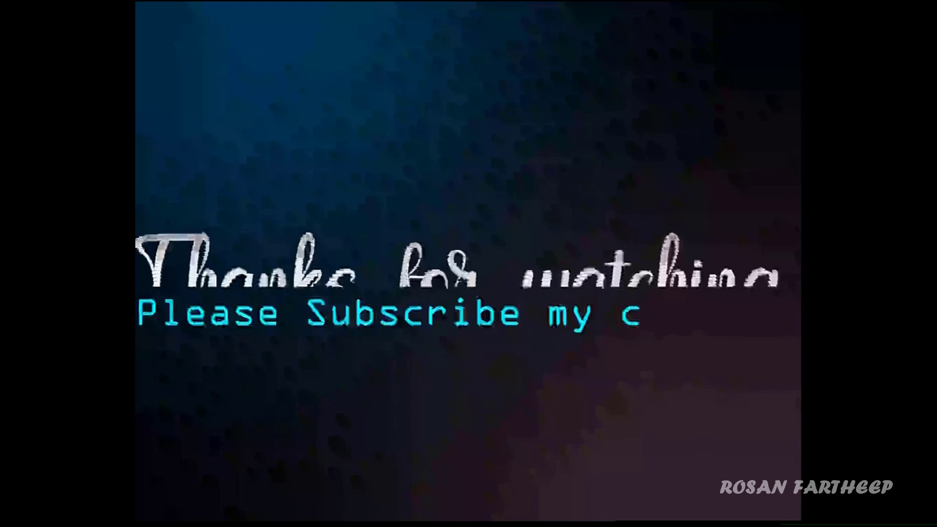